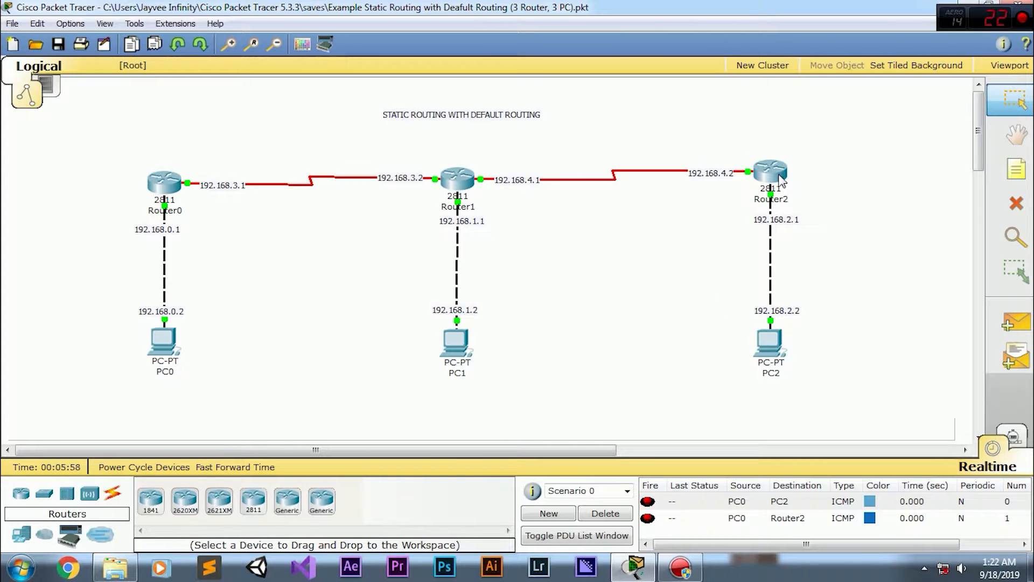
Step: Open the network file Example Static Routing (2 Router, 2 PC).pkt without saving the current network
left_click(35, 44)
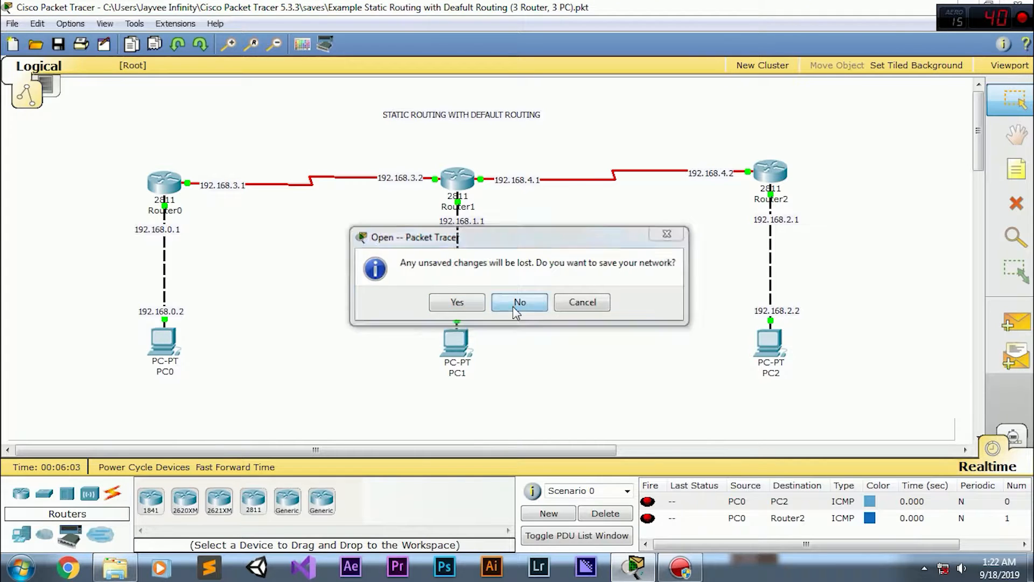
left_click(516, 303)
left_click(244, 122)
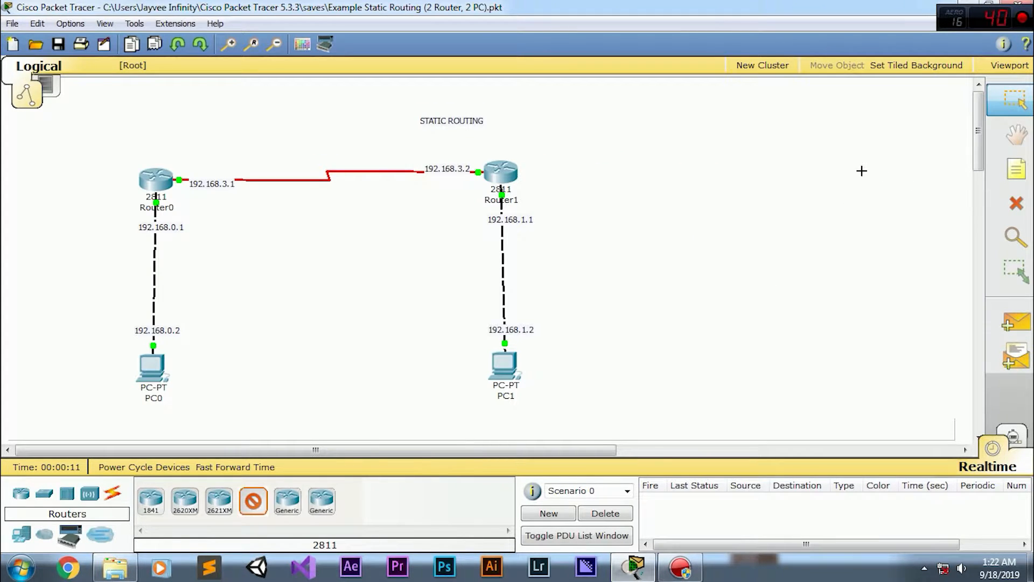
Step: Place a 2811 router to the right of Router1 and a generic PC-PT below it, roughly aligned with each other
left_click(862, 170)
left_click_drag(861, 170, 854, 162)
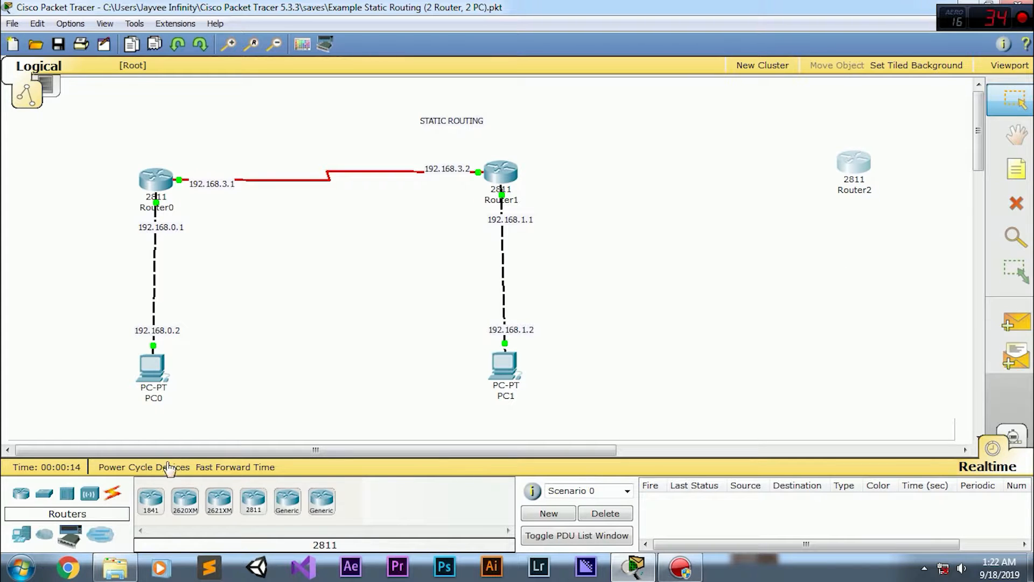
left_click(21, 533)
left_click(184, 500)
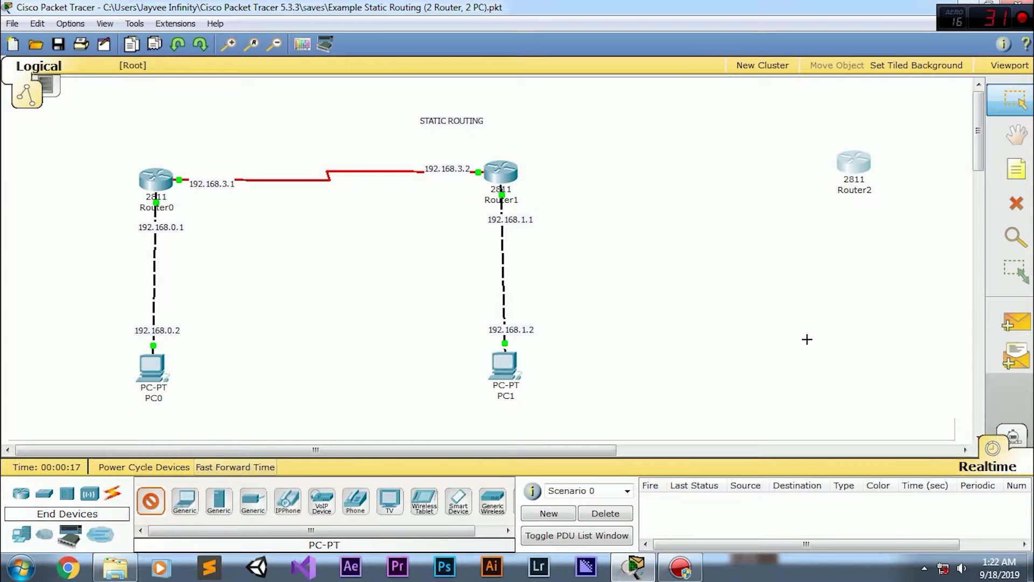
left_click(851, 350)
left_click_drag(852, 358, 858, 367)
left_click_drag(850, 187, 844, 191)
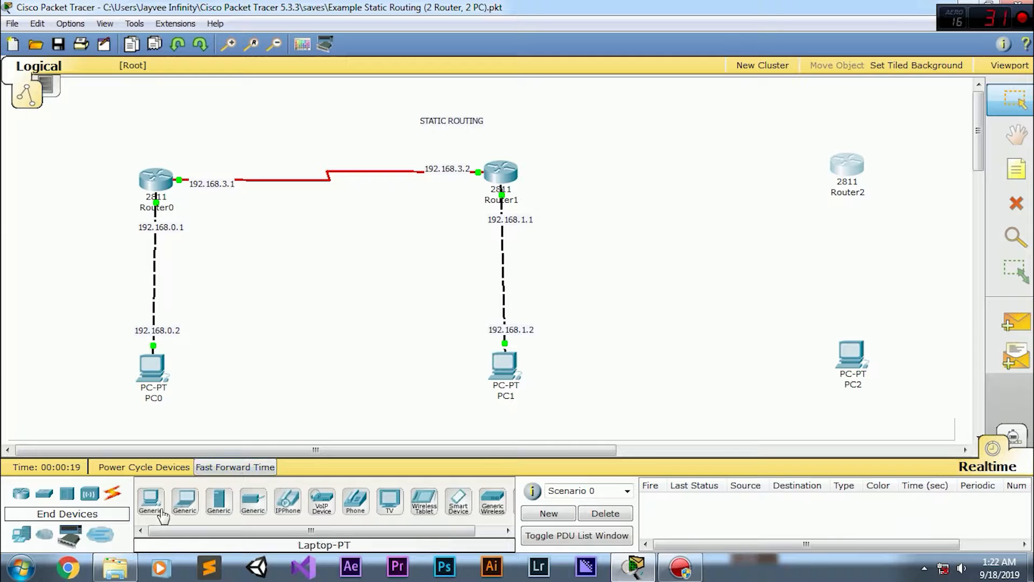
Step: Connect PC2's FastEthernet port to Router2's FastEthernet0/0 with a Copper Cross-Over cable and straighten the link by shifting PC2 slightly
left_click(112, 492)
left_click(253, 501)
left_click(846, 365)
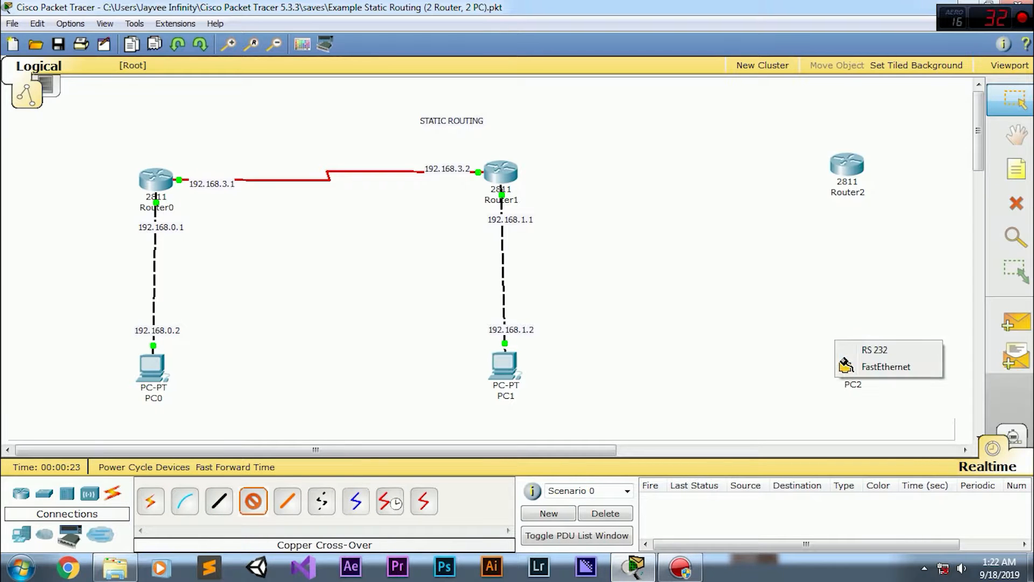
left_click(885, 367)
left_click(851, 171)
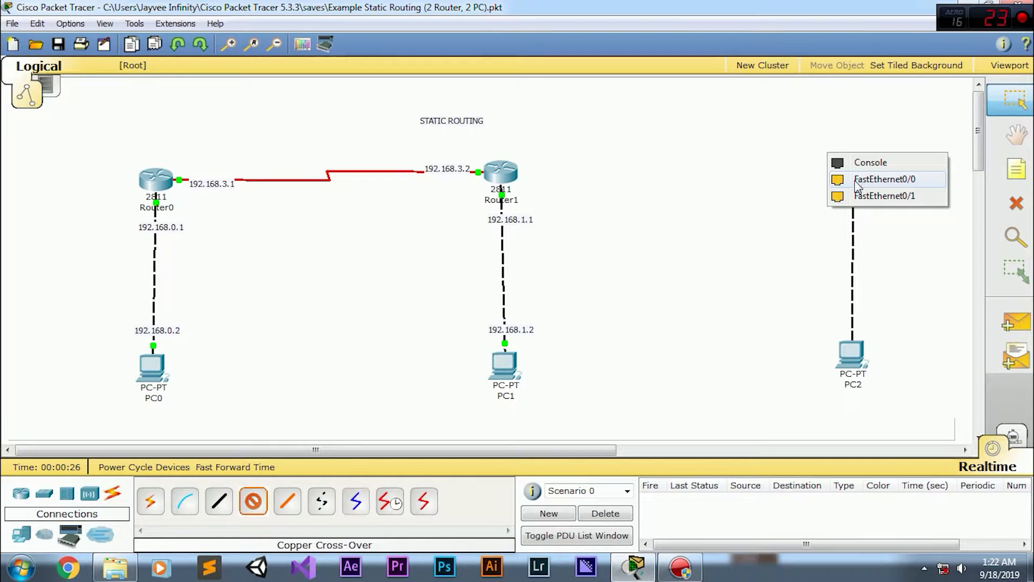
left_click(885, 179)
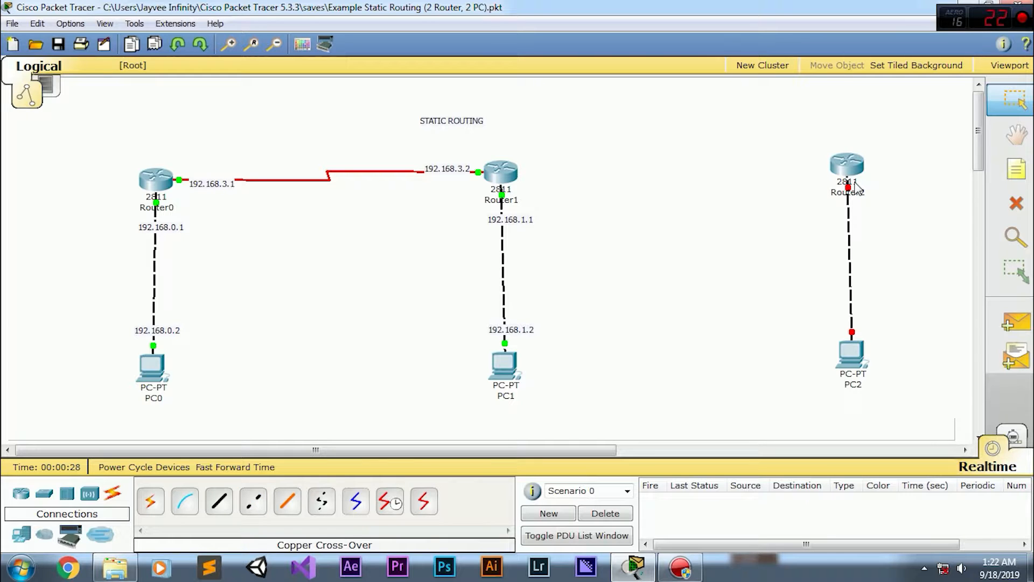
left_click_drag(862, 362, 859, 366)
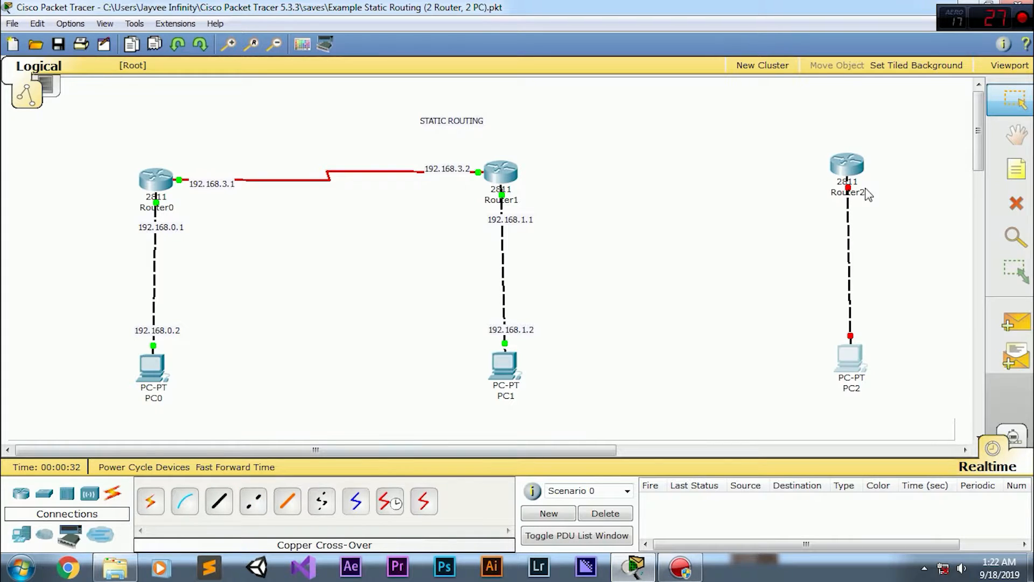
Step: Install a WIC-2T serial module in an empty slot of Router2 and close the device window
left_click(847, 165)
scroll(132, 323, "down", 3)
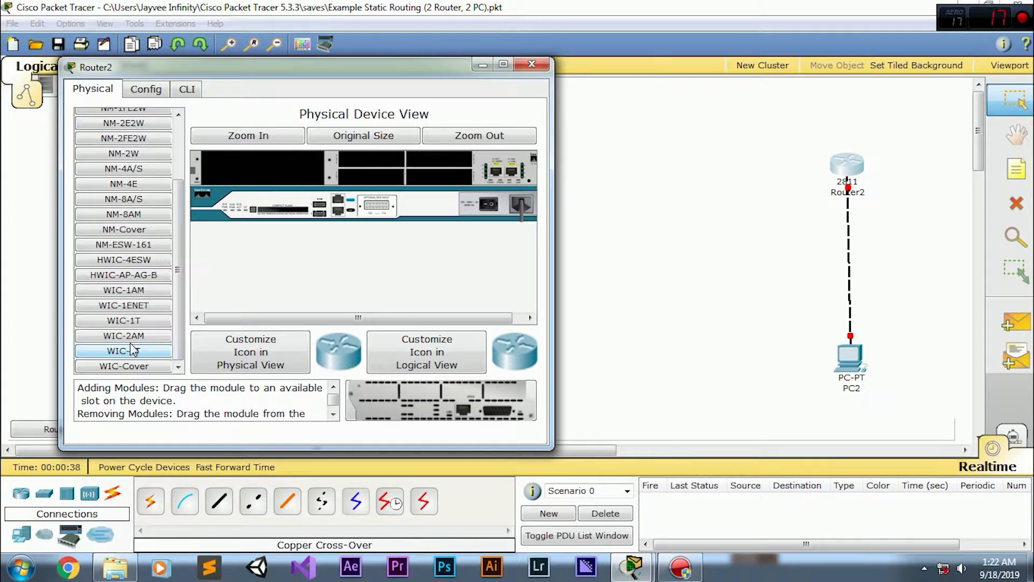
left_click_drag(132, 350, 385, 174)
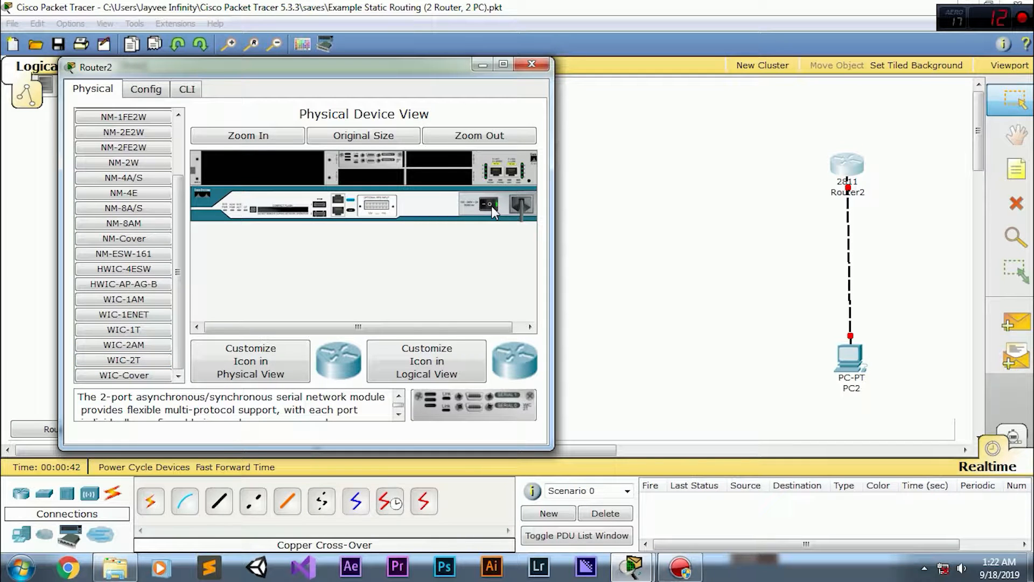
left_click(532, 64)
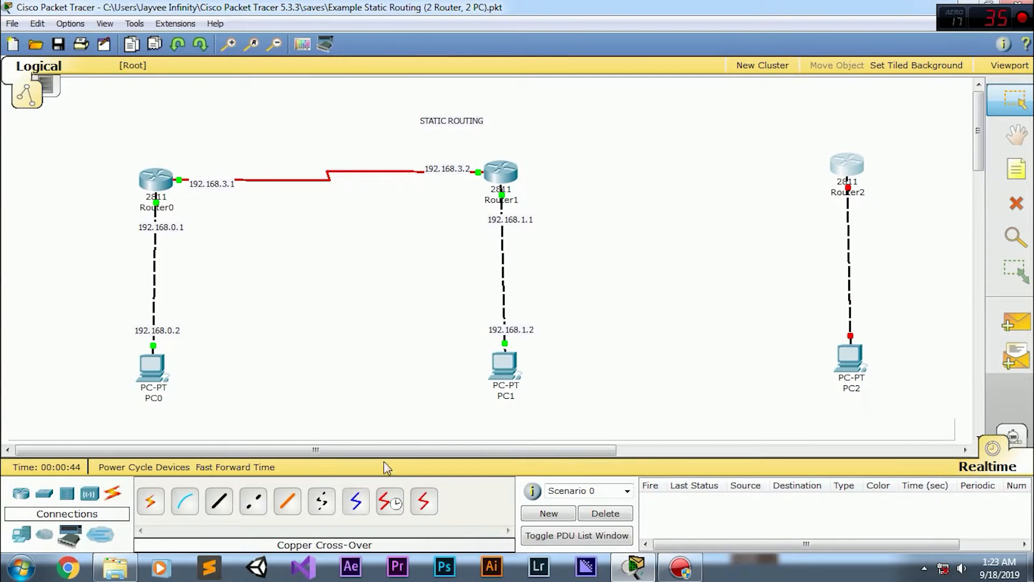
Step: Connect Router1's Serial0/3/1 to a serial port on Router2 with a Serial DCE cable, and shift PC2 slightly down
left_click(391, 500)
left_click(485, 164)
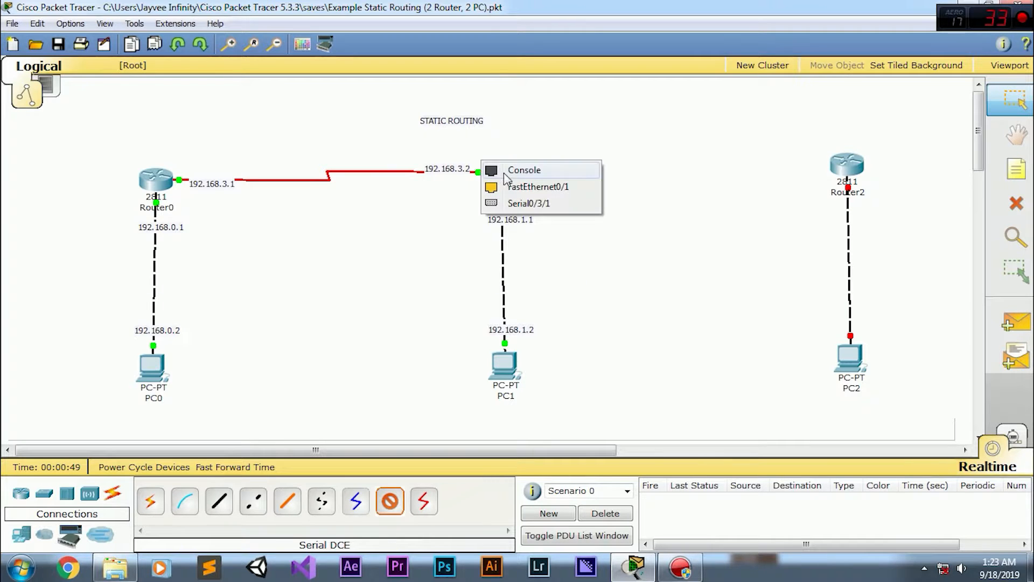
left_click(537, 204)
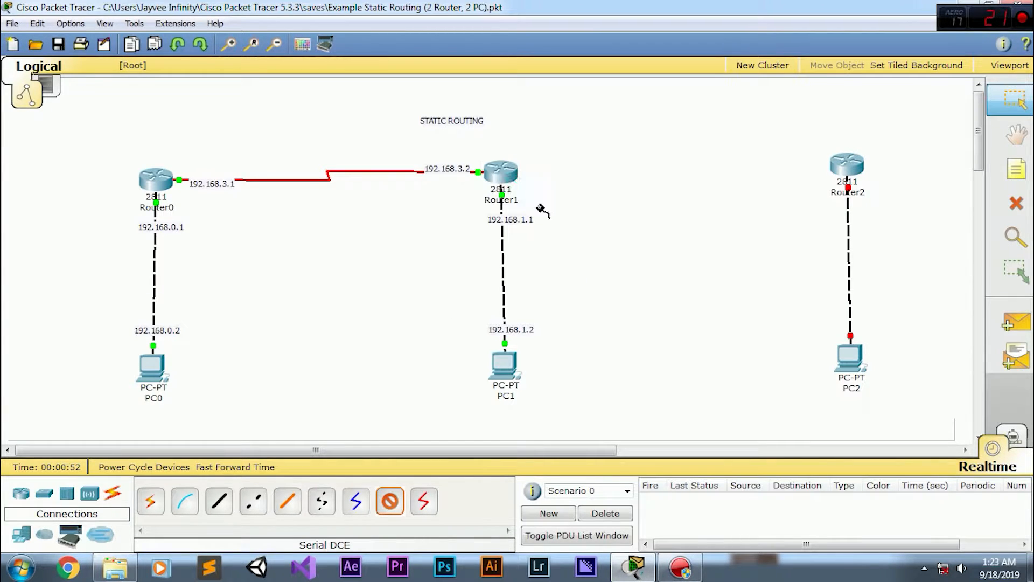
left_click(833, 162)
left_click(862, 213)
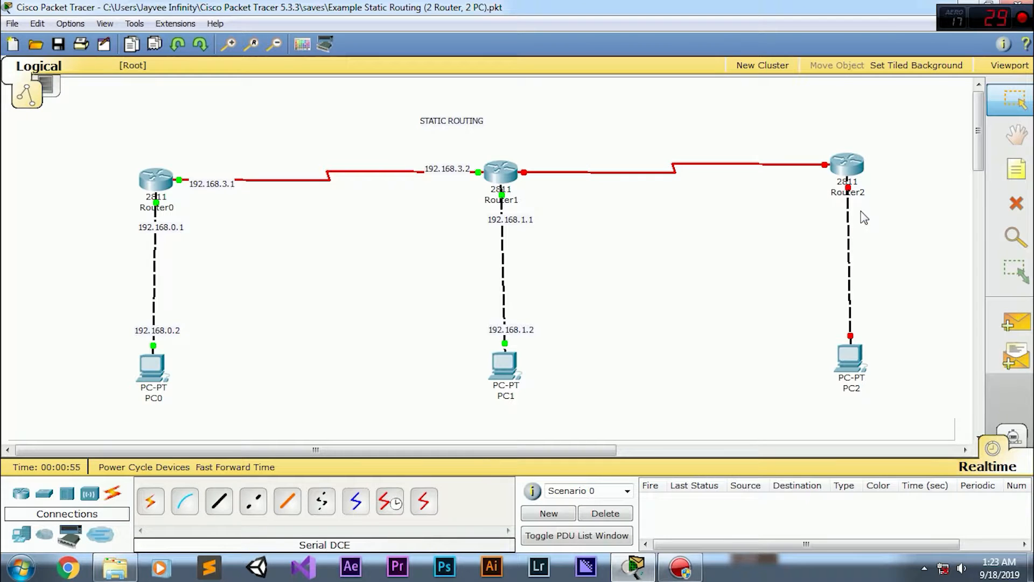
left_click_drag(857, 368, 858, 380)
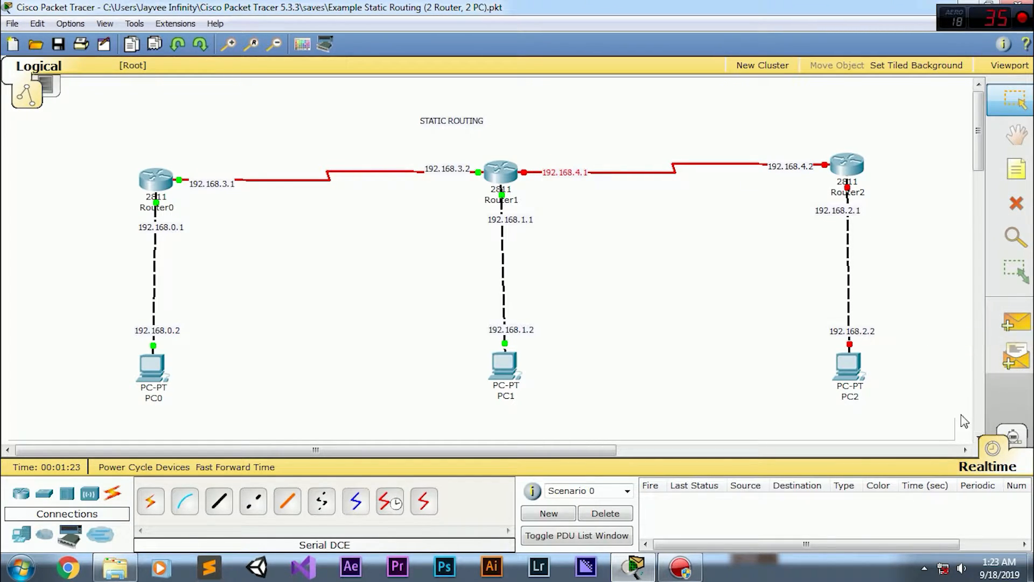
Step: Configure PC2 with static IP address 192.168.2.2, subnet mask 255.255.255.0 and default gateway 192.168.2.1
mouse_move(856, 388)
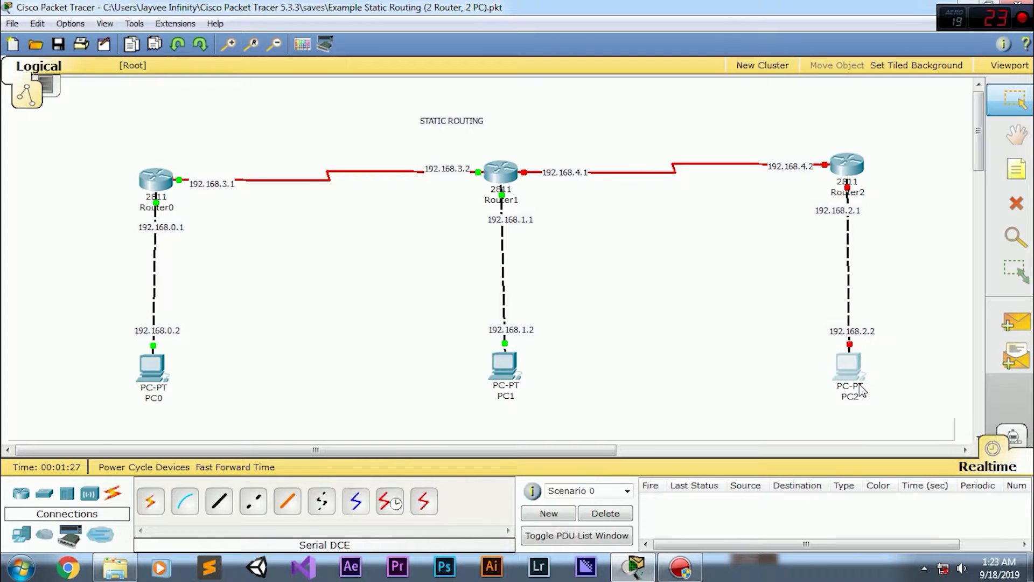
left_click(849, 364)
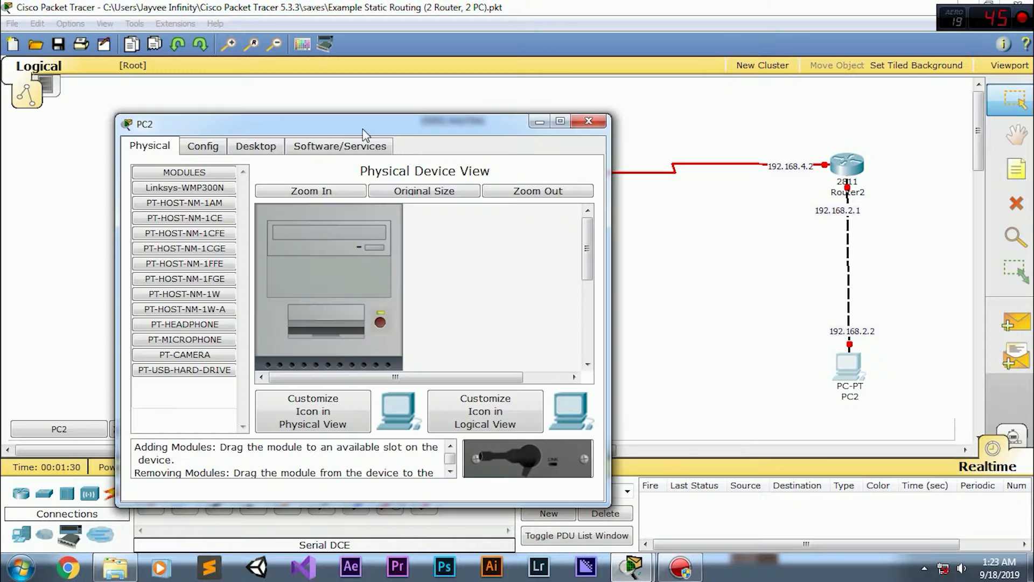
left_click(251, 154)
left_click(197, 210)
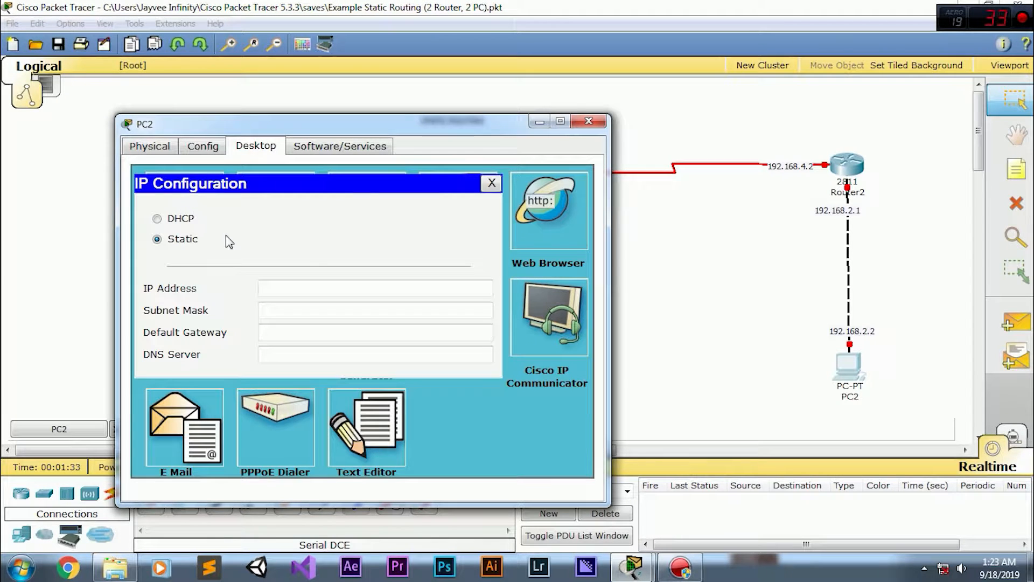
left_click(315, 291)
type("192.168.2.2")
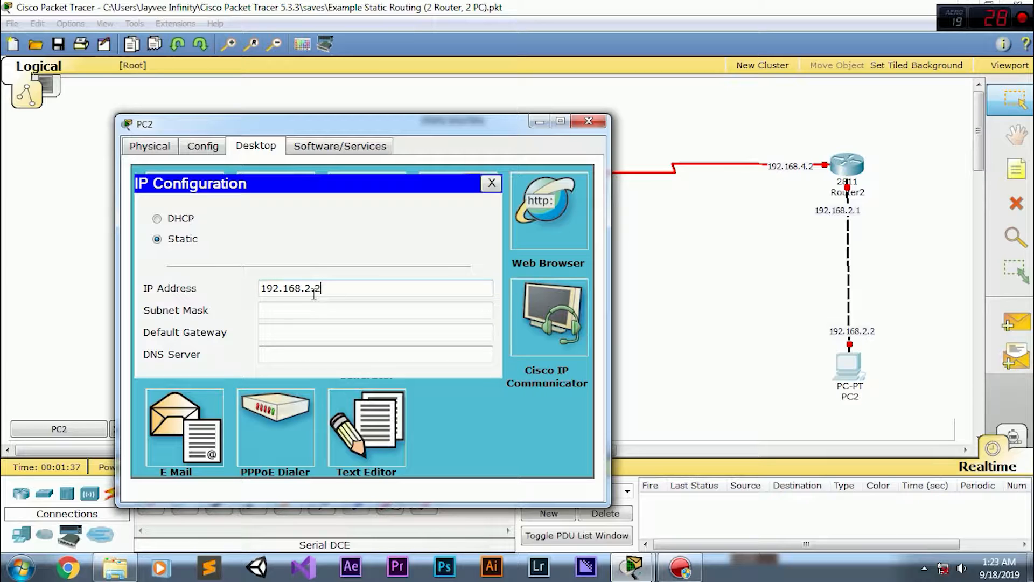
key("Tab")
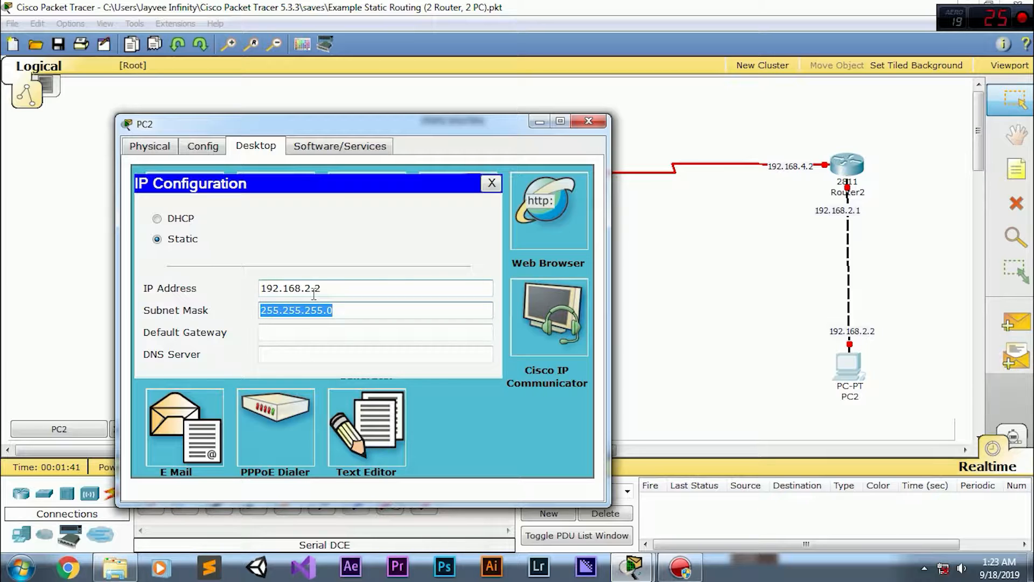
key("Tab")
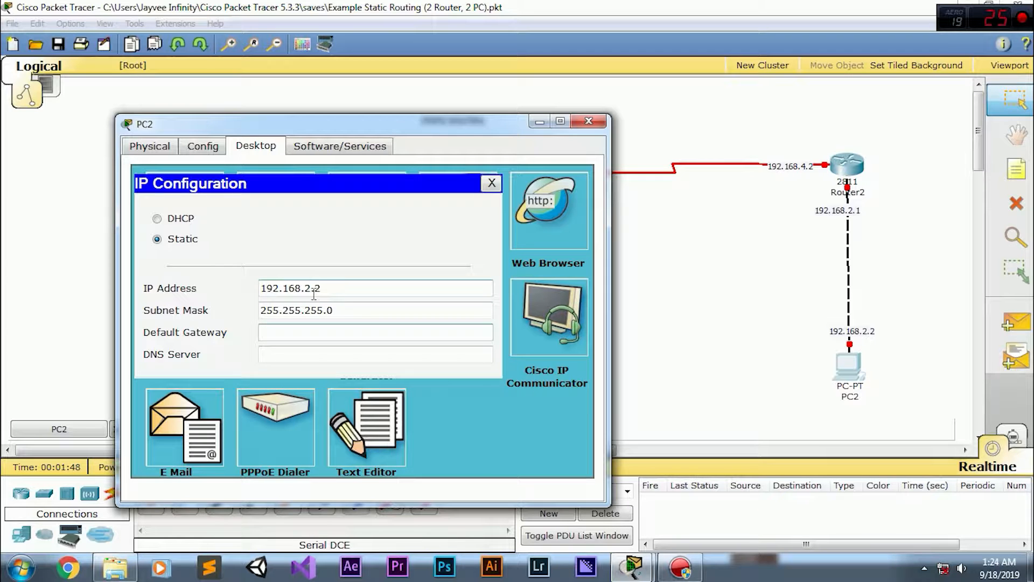
type("192.168.2.1")
left_click(492, 183)
left_click(589, 121)
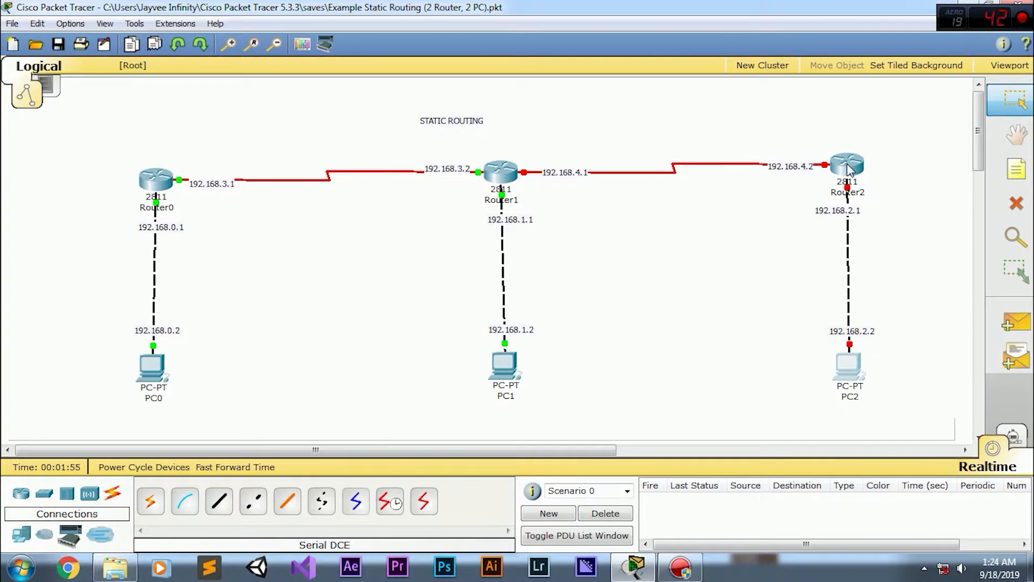
Step: Open Router2's command line, decline the initial configuration dialog and enter global configuration mode with en and conf terminal
left_click(847, 167)
left_click(149, 52)
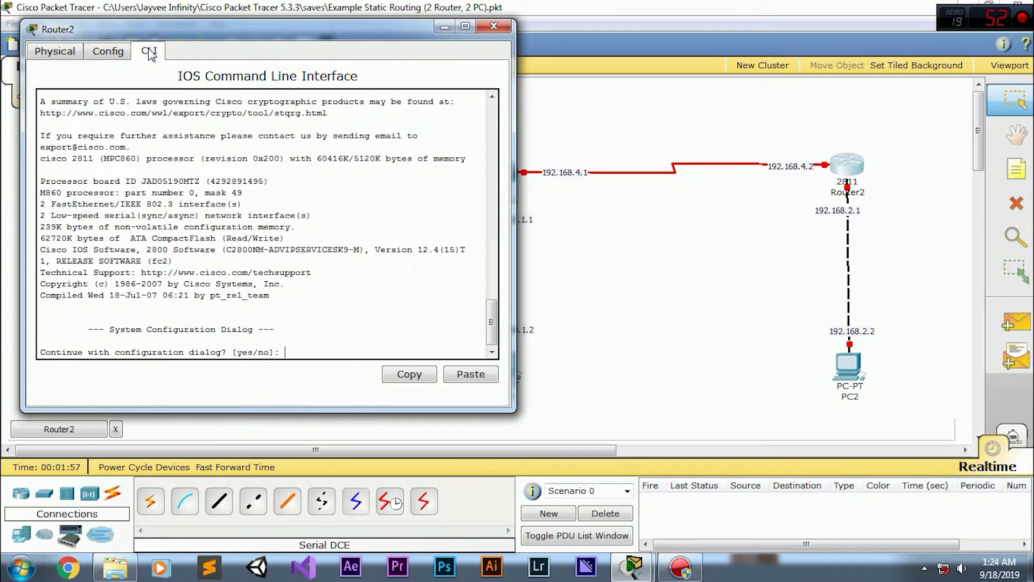
left_click_drag(197, 27, 234, 56)
type("no")
key("Return")
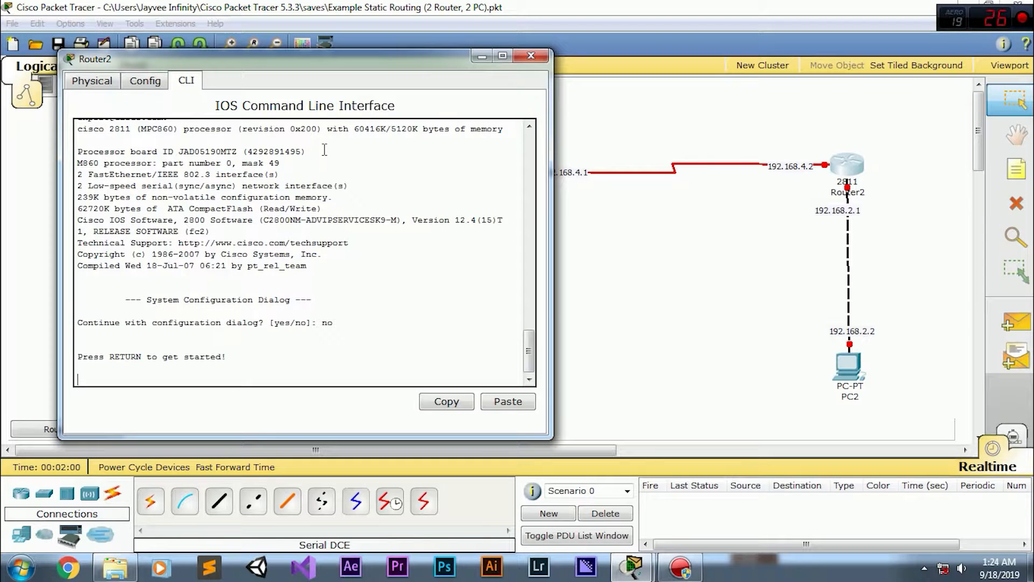
key("Return")
type("en")
key("Return")
type("conf t")
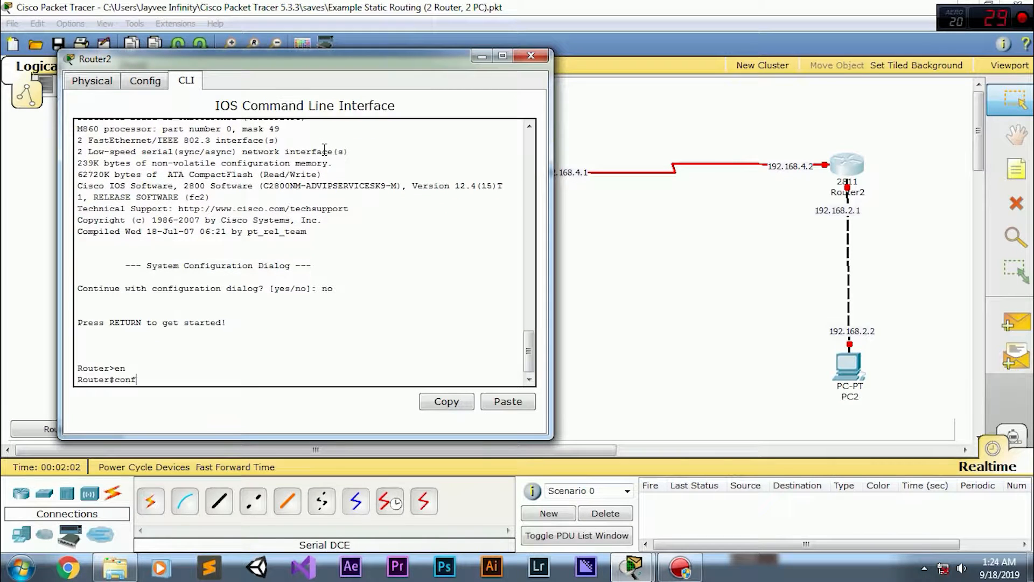
key("Tab")
key("Return")
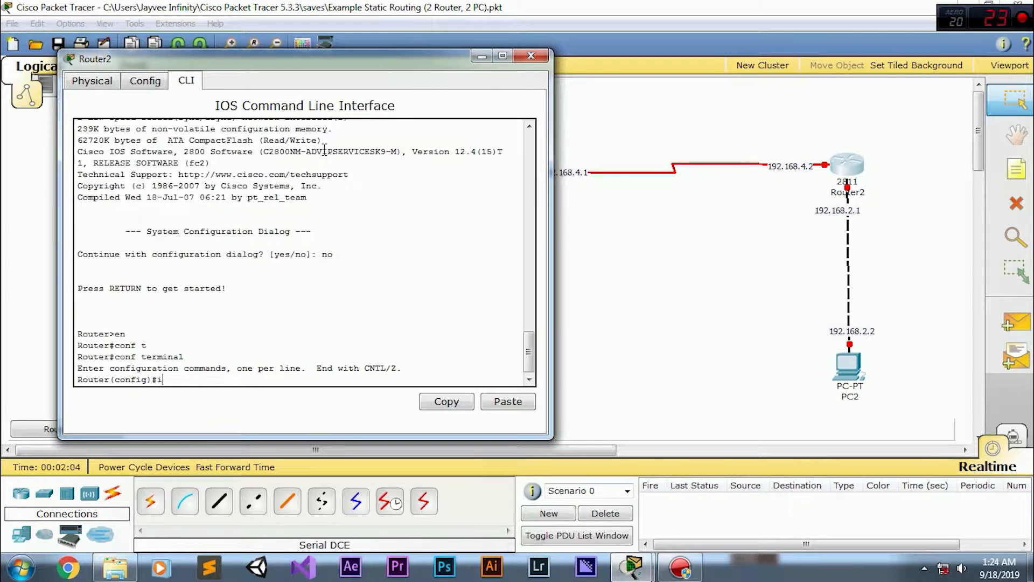
Step: Configure Router2's interface fa0/0 with IP address 192.168.2.1 255.255.255.0, enable it with no shutdown, and exit interface configuration
type("int fa0/0")
key("Return")
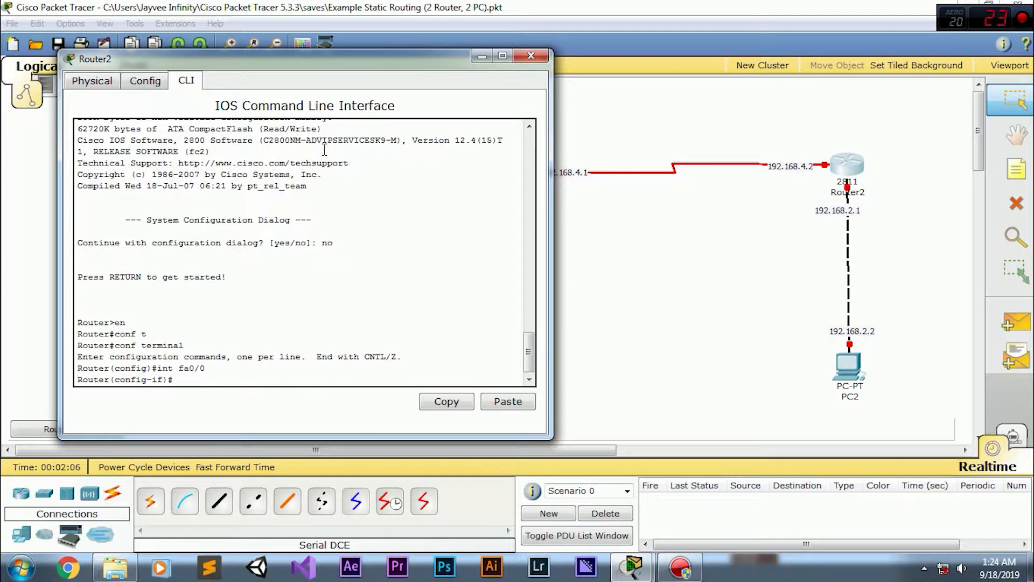
type("ip add")
key("Tab")
type("192.168.2.")
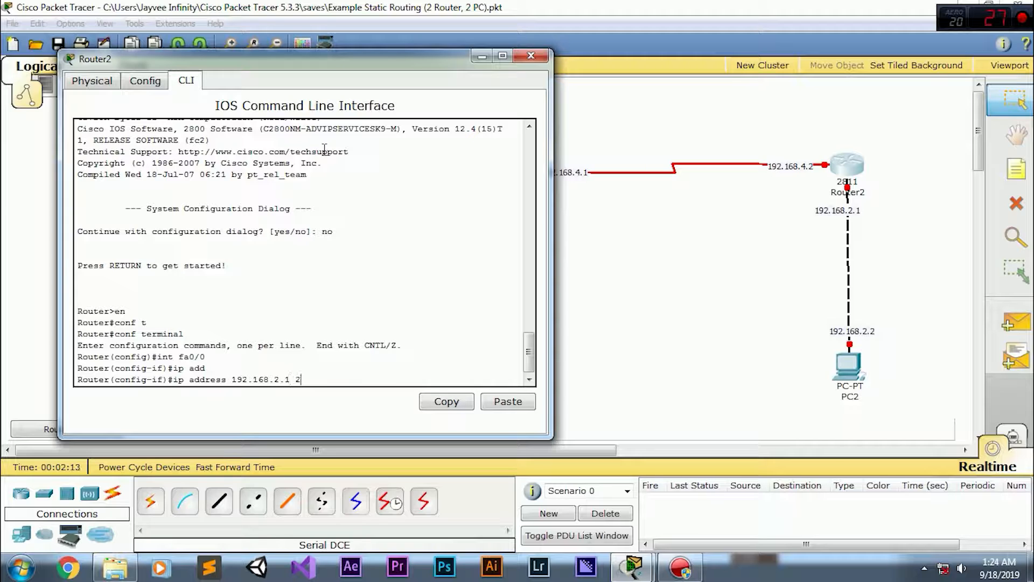
type("1 255.255.255.0")
key("Return")
type("no sh")
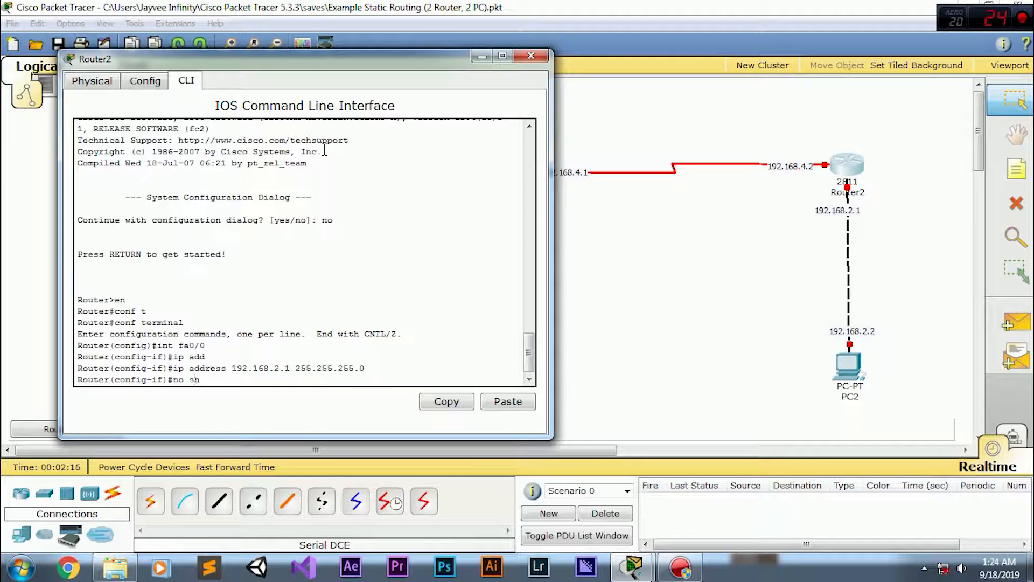
type("utdown")
key("Return")
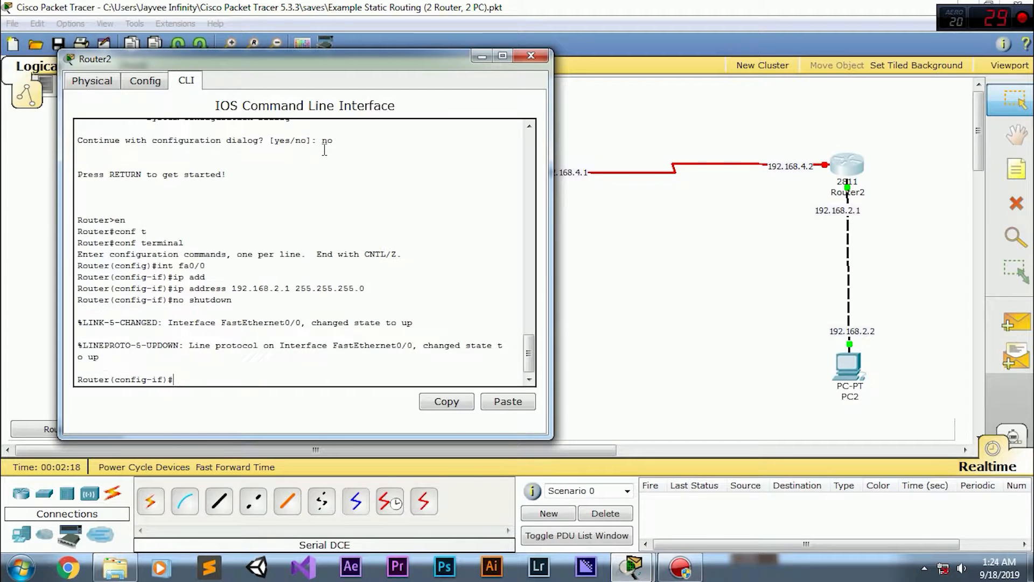
type("exit")
key("Return")
left_click(636, 119)
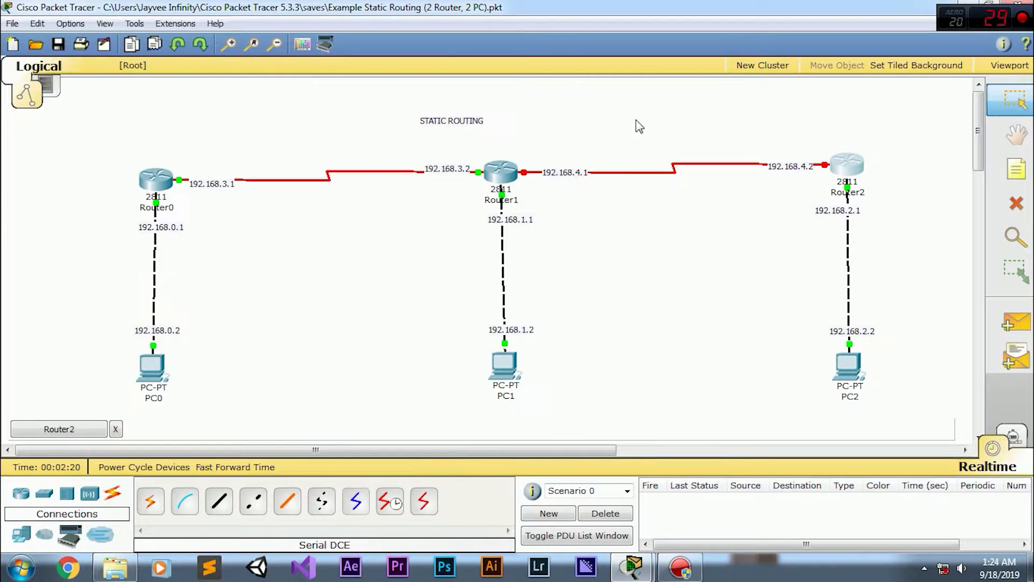
left_click_drag(494, 375, 500, 375)
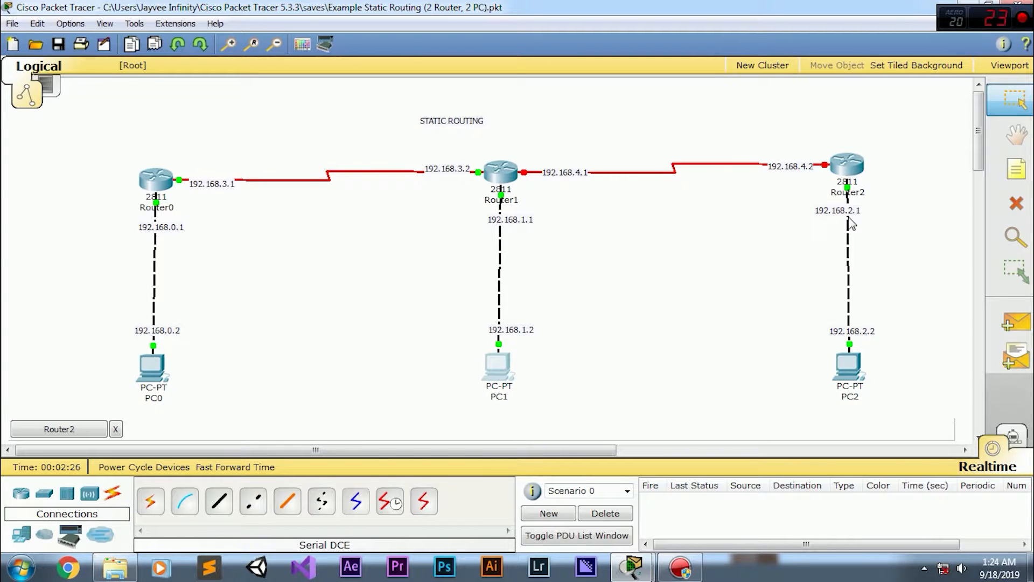
Step: Ping 192.168.2.1 from PC2's Command Prompt to test its link to Router2
left_click(848, 366)
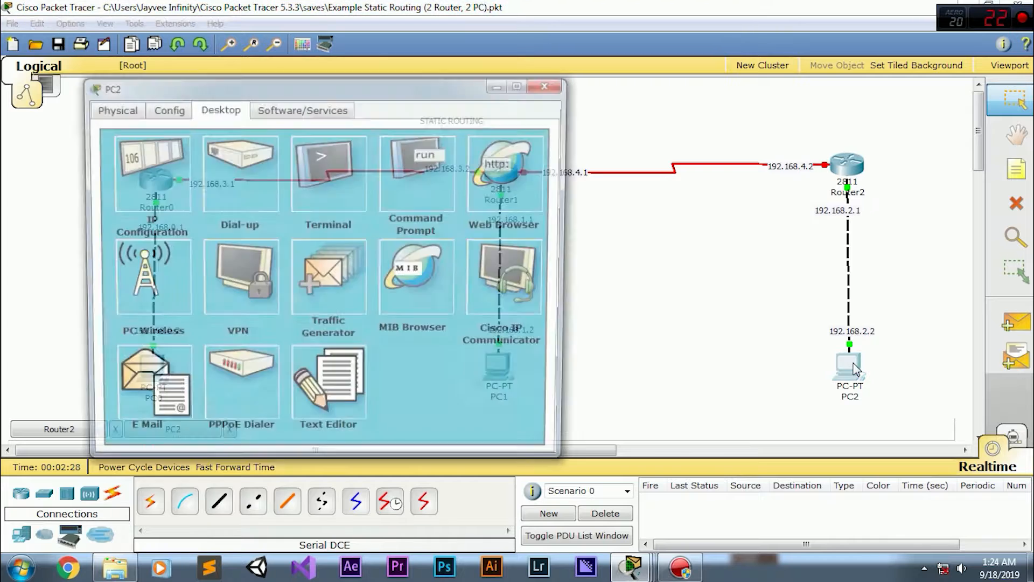
left_click(417, 158)
type("p")
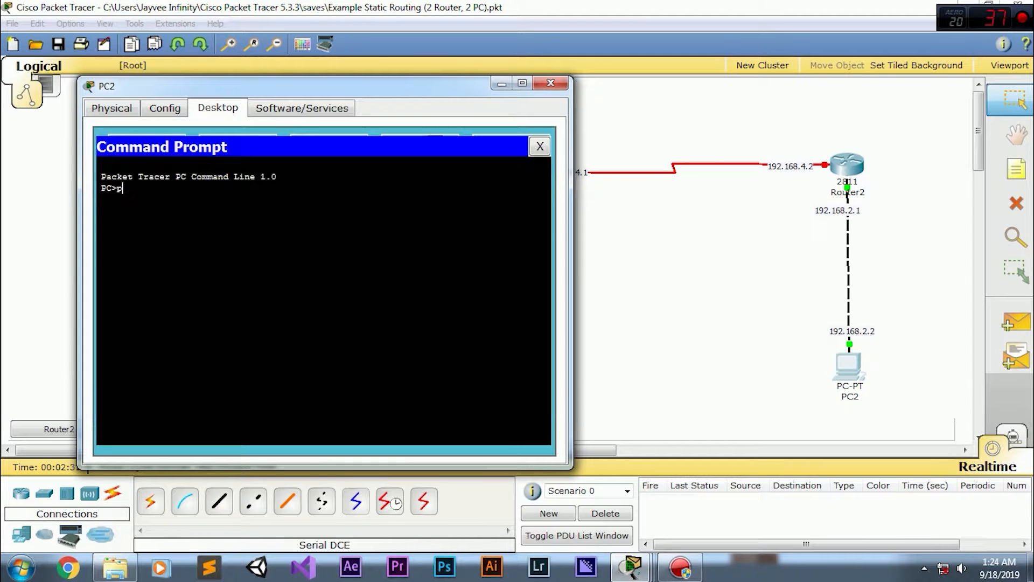
type("ing 192.168.2.1")
key("Return")
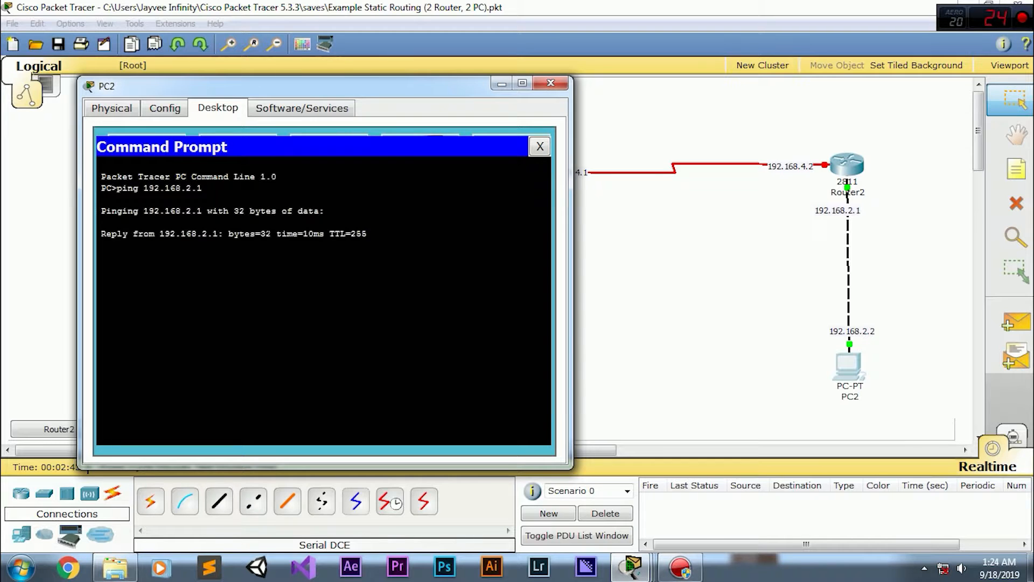
left_click(701, 217)
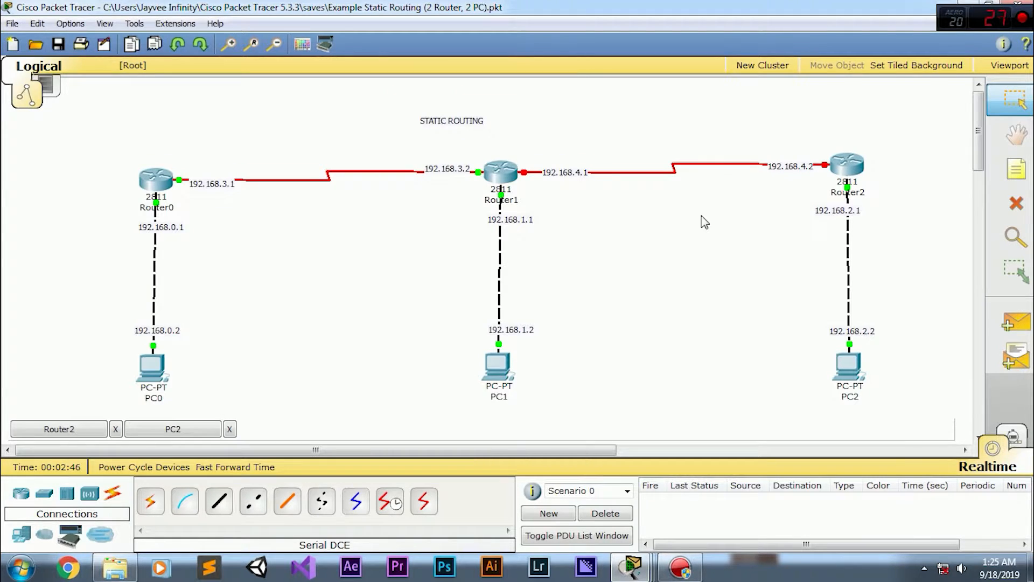
Step: Open Router1's command line and enter global configuration mode with en and conf t
mouse_move(861, 166)
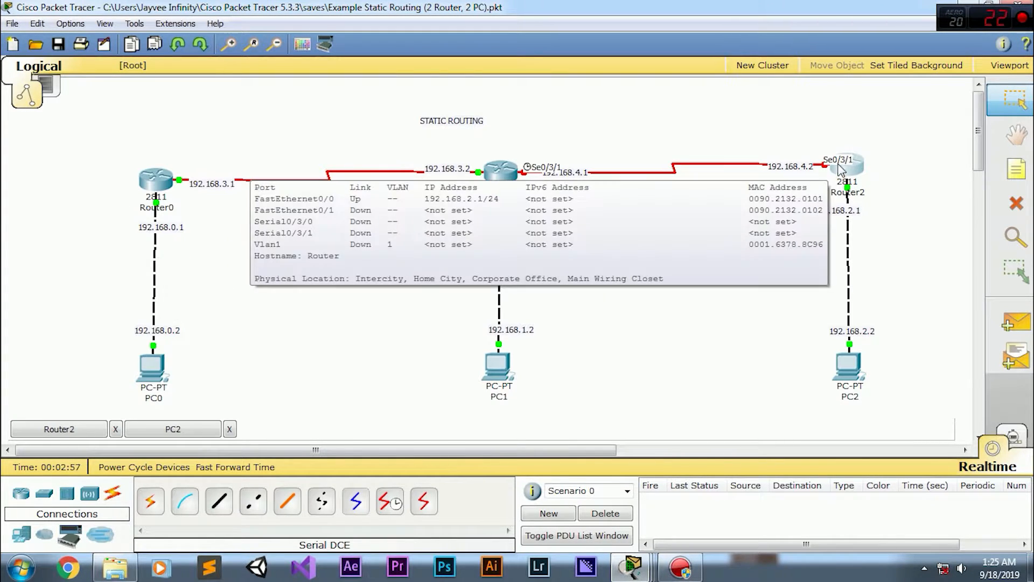
left_click(501, 171)
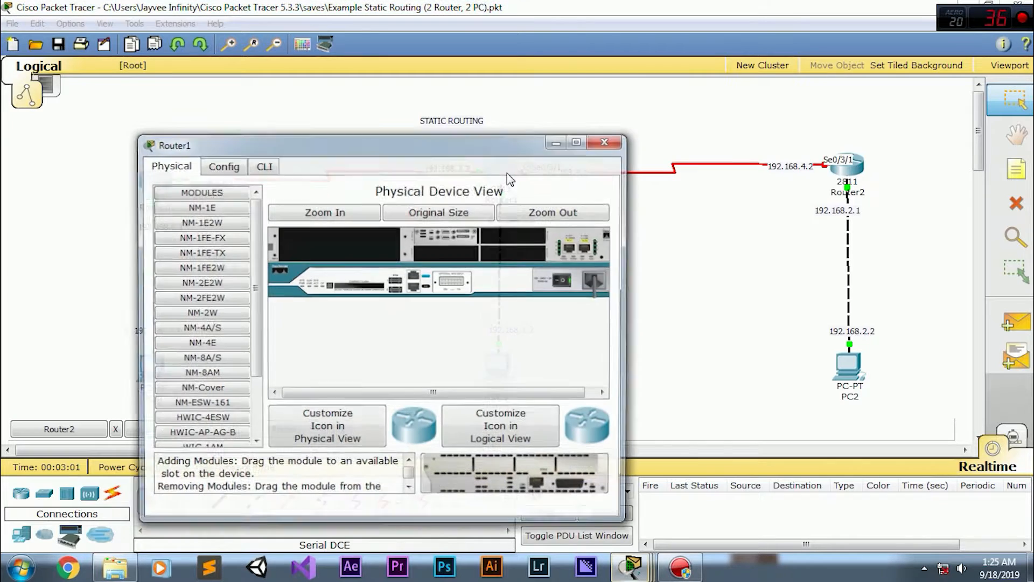
left_click_drag(506, 141, 390, 119)
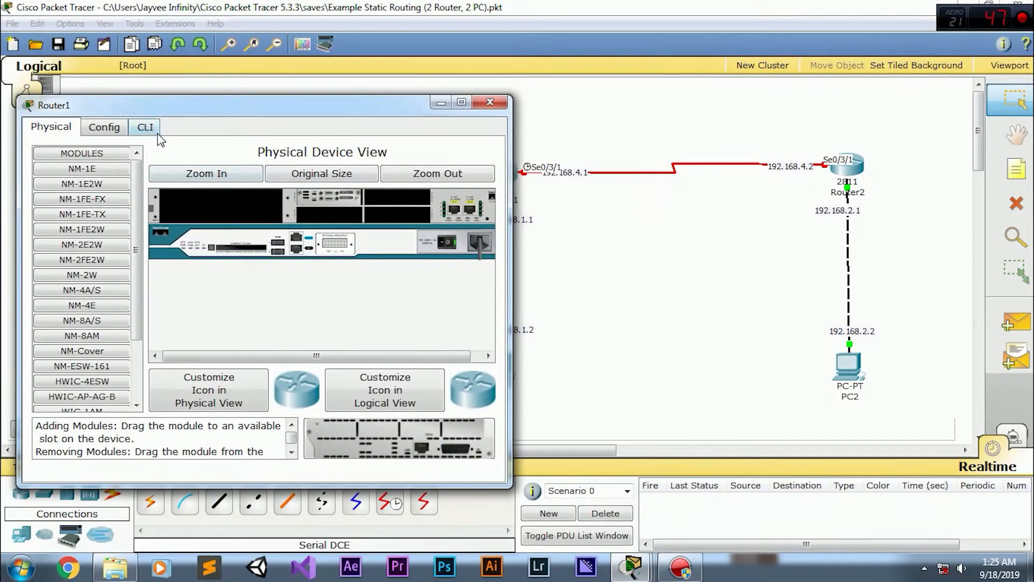
left_click(145, 127)
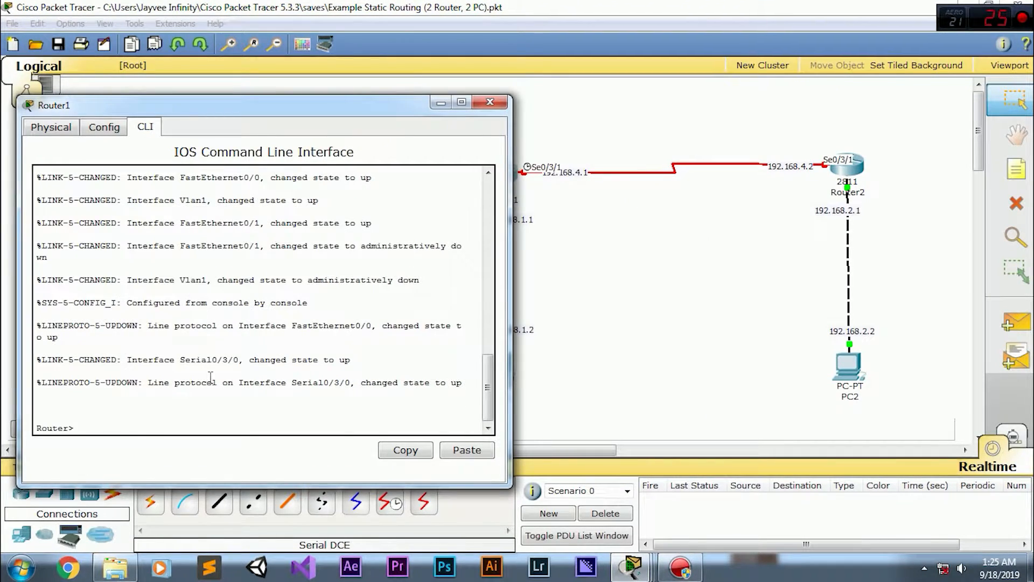
type("en")
key("Return")
type("conf t")
key("Return")
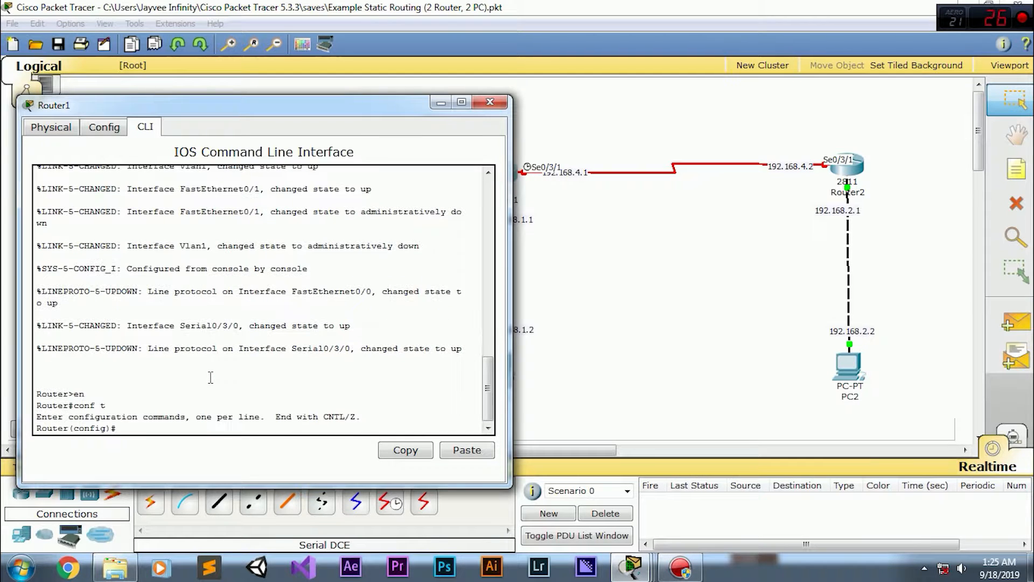
Step: Select Router1's interface se0/3/1 and assign it IP address 192.168.4.1 with subnet mask 255.255.255.0
type("int ")
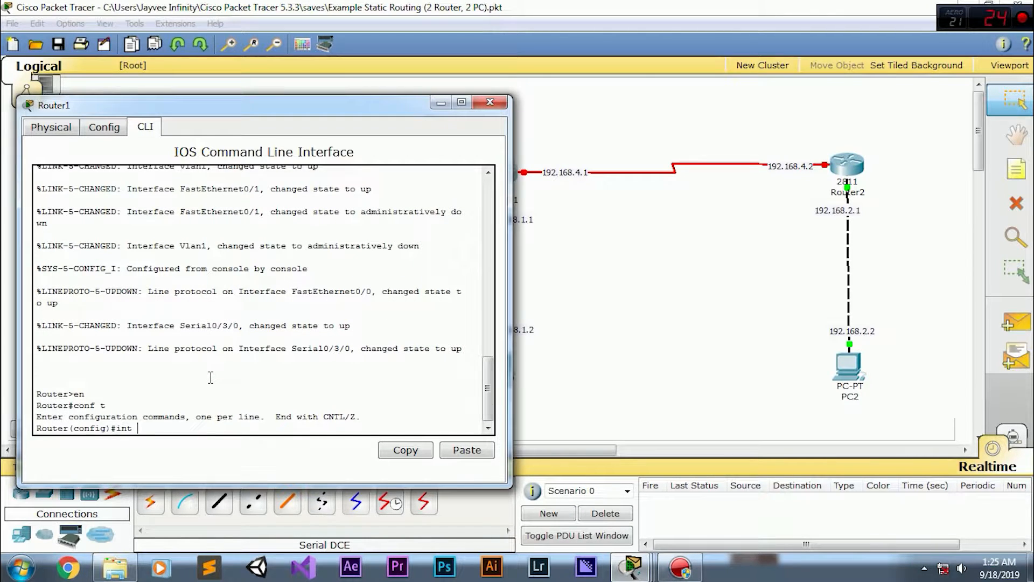
type("se0/3/1")
left_click(622, 306)
mouse_move(526, 177)
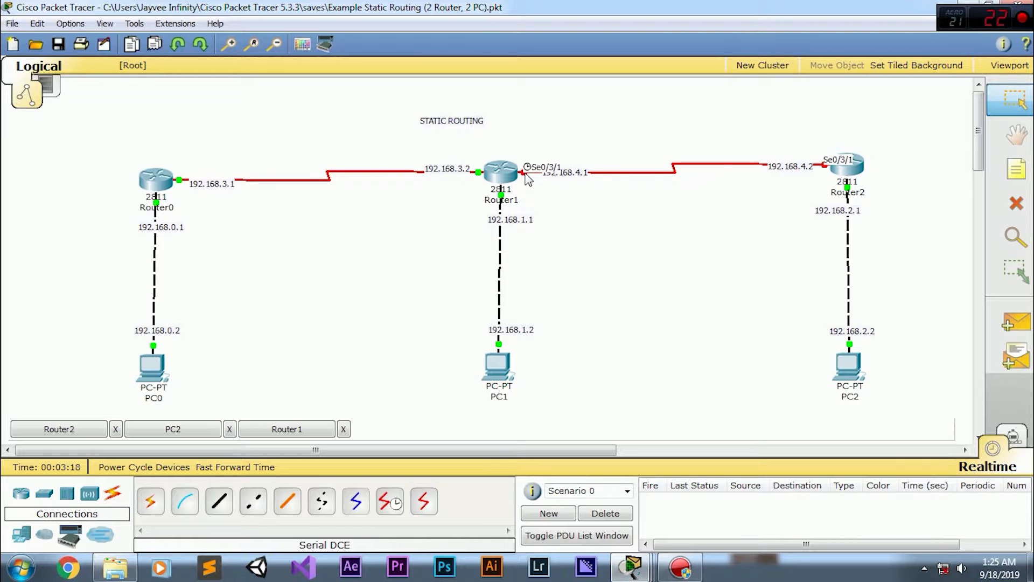
key("alt+Tab")
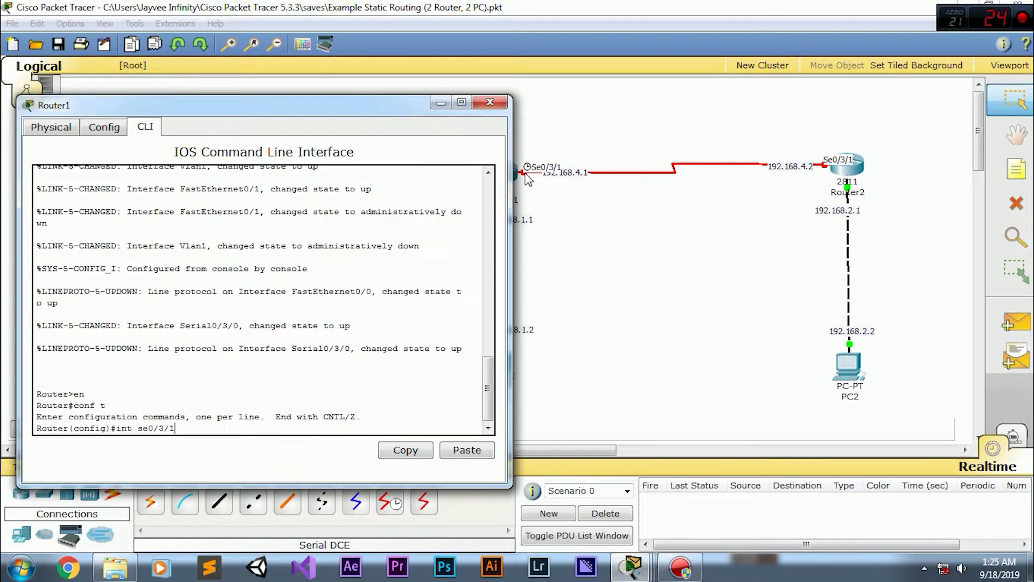
left_click_drag(138, 431, 175, 429)
left_click(182, 428)
key("Return")
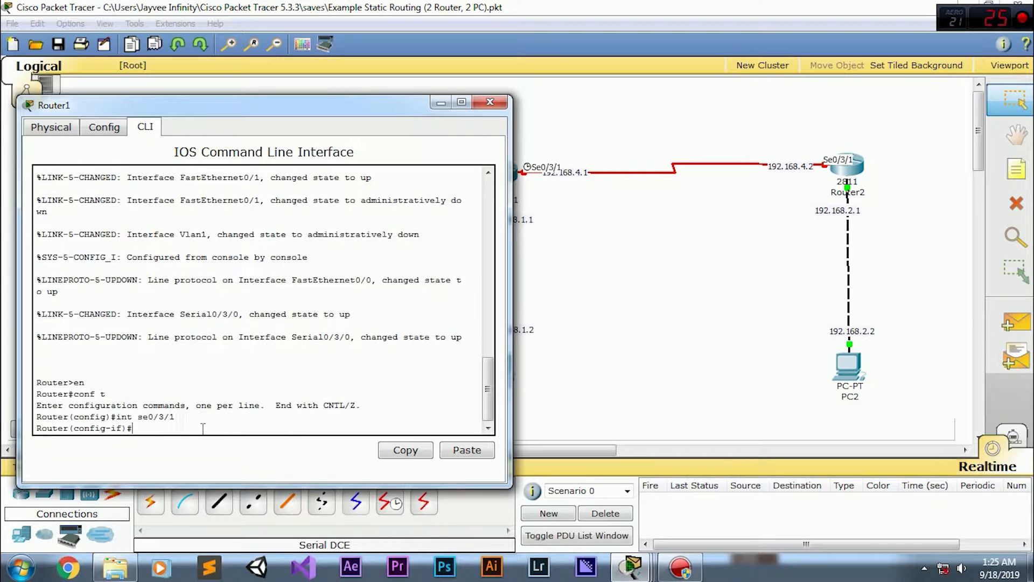
type("ip ad")
key("Tab")
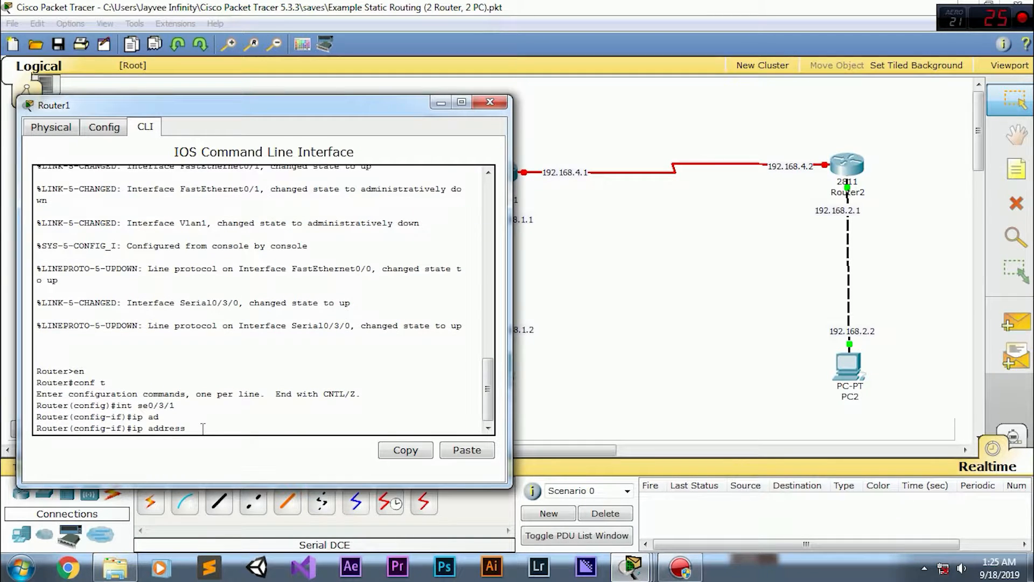
type("192.168.4.1 255.255.255.0")
key("Return")
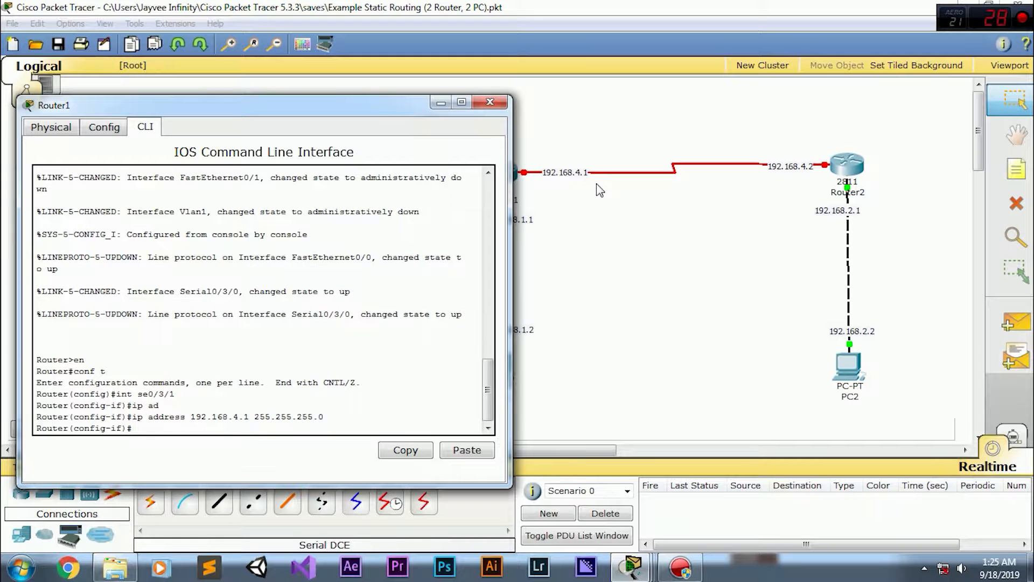
Step: Set the clock rate of Router1's se0/3/1 to 64000 and enable the interface with no shutdown
left_click(599, 190)
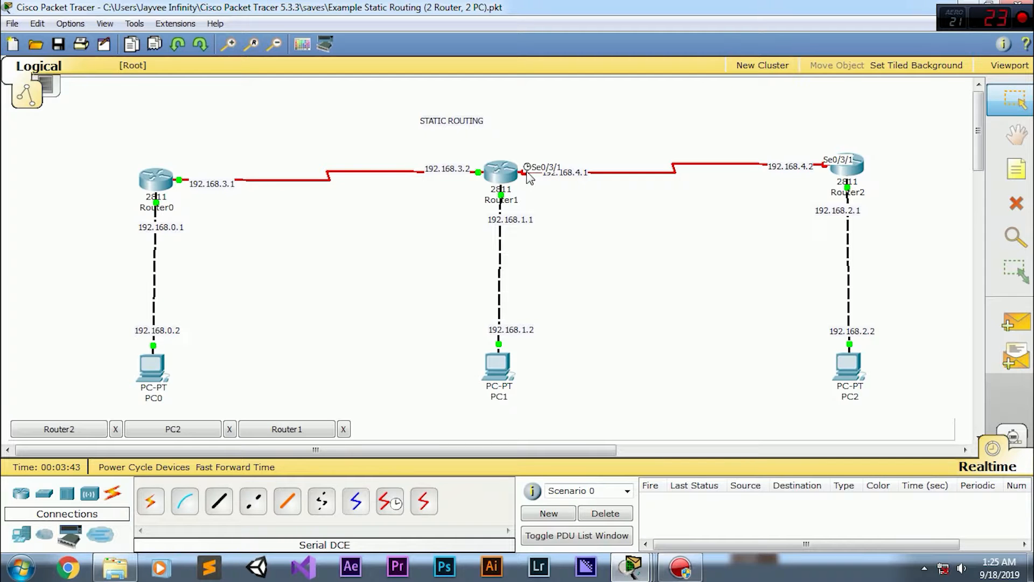
key("alt+Tab")
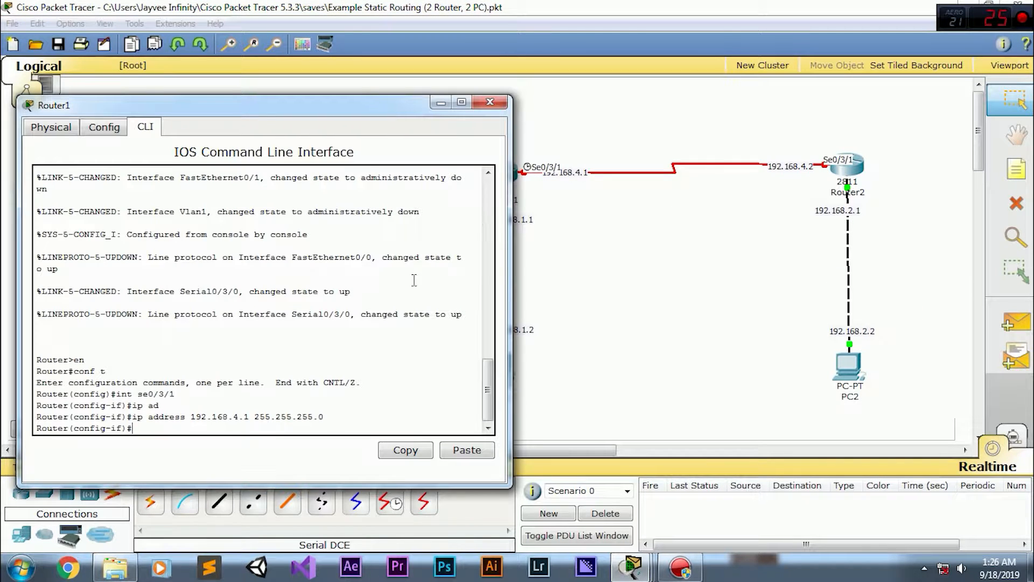
type("clock rate 64000")
key("Return")
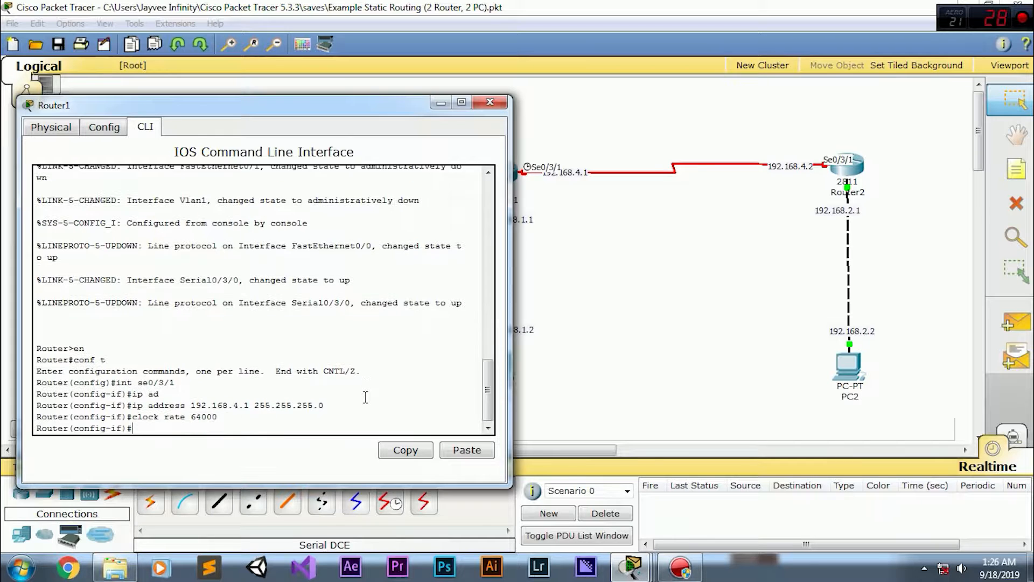
type("no shutdown")
key("Return")
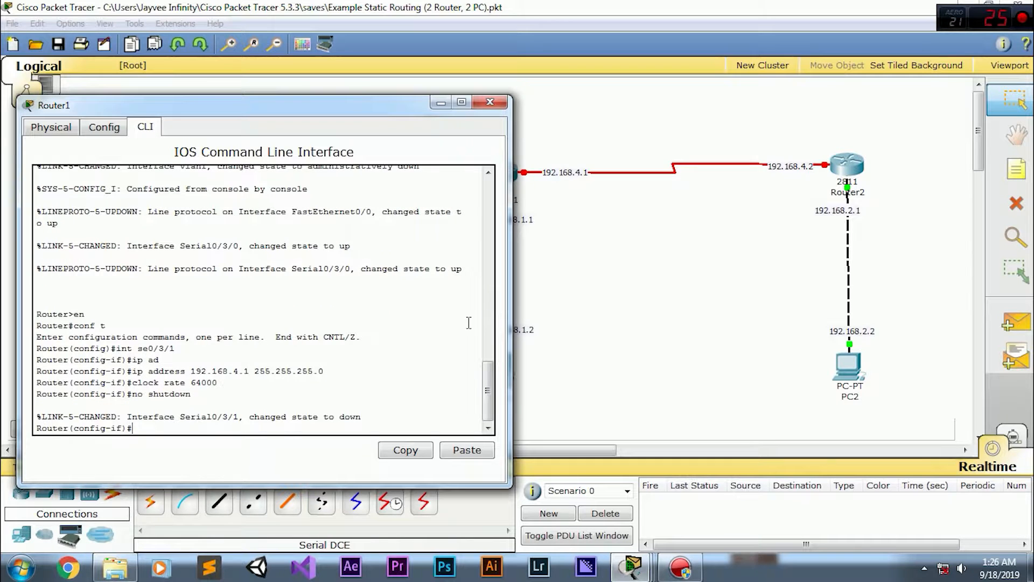
Step: Return to Router2's command line, select interface se0/3/1 and assign it IP address 192.168.4.2 with subnet mask 255.255.255.0
key("alt+Tab")
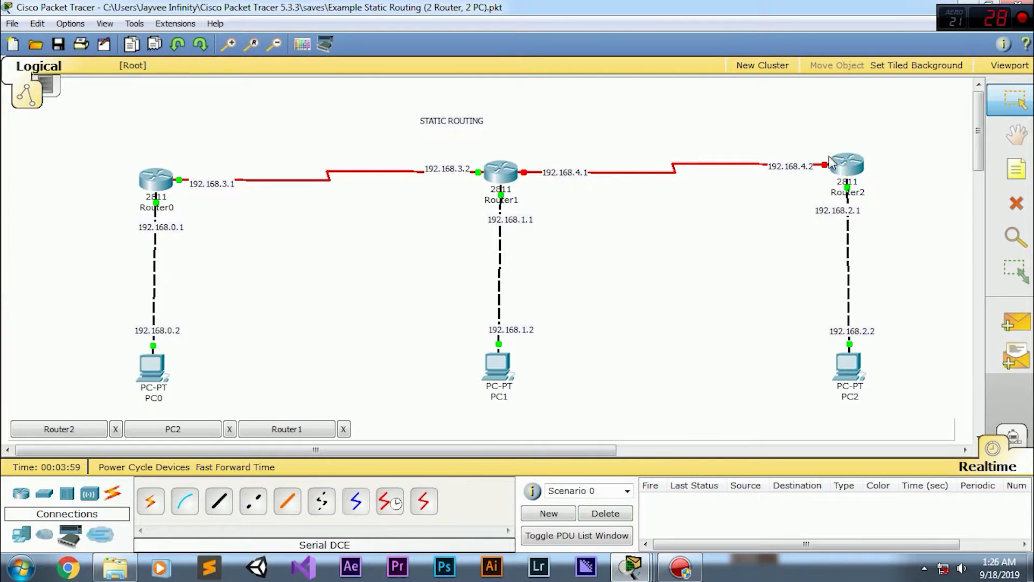
left_click(849, 173)
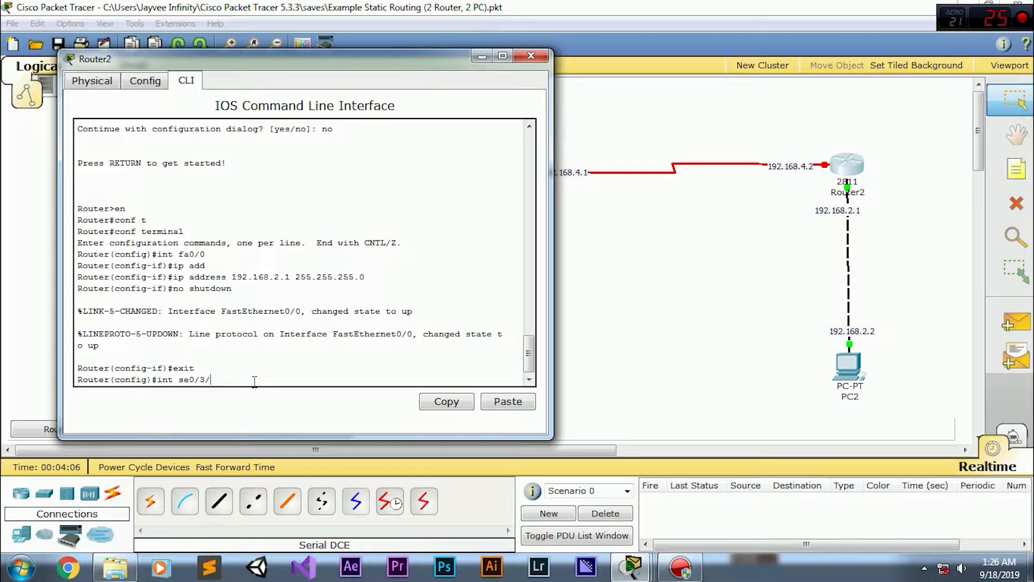
left_click(702, 204)
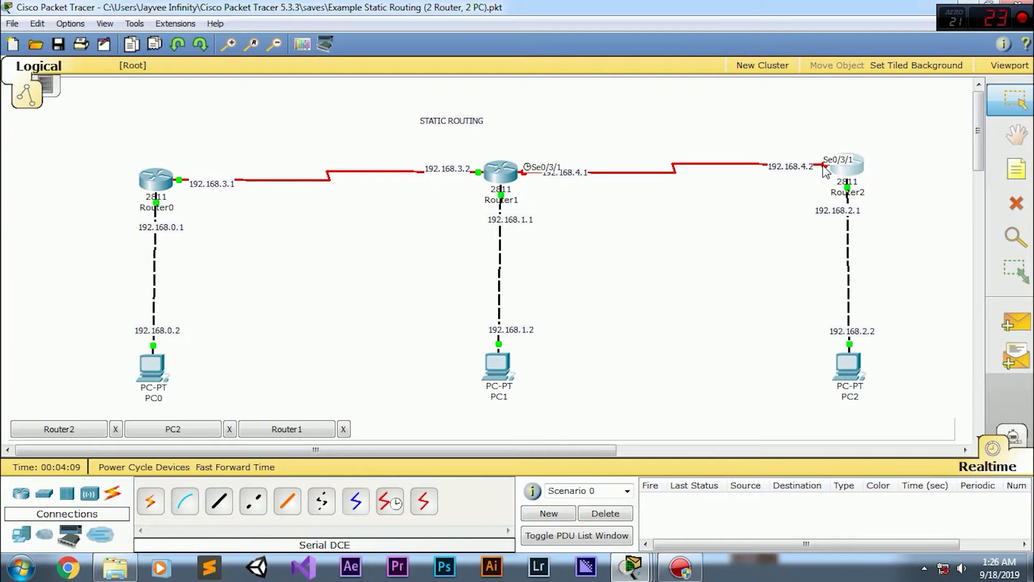
left_click(825, 170)
key("Return")
type("ip ad")
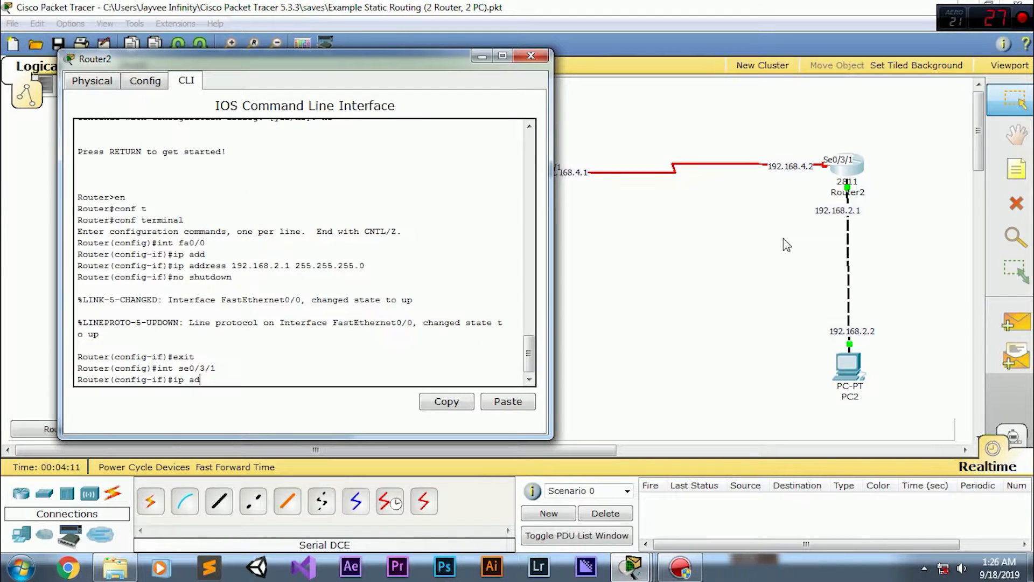
type("d")
key("Tab")
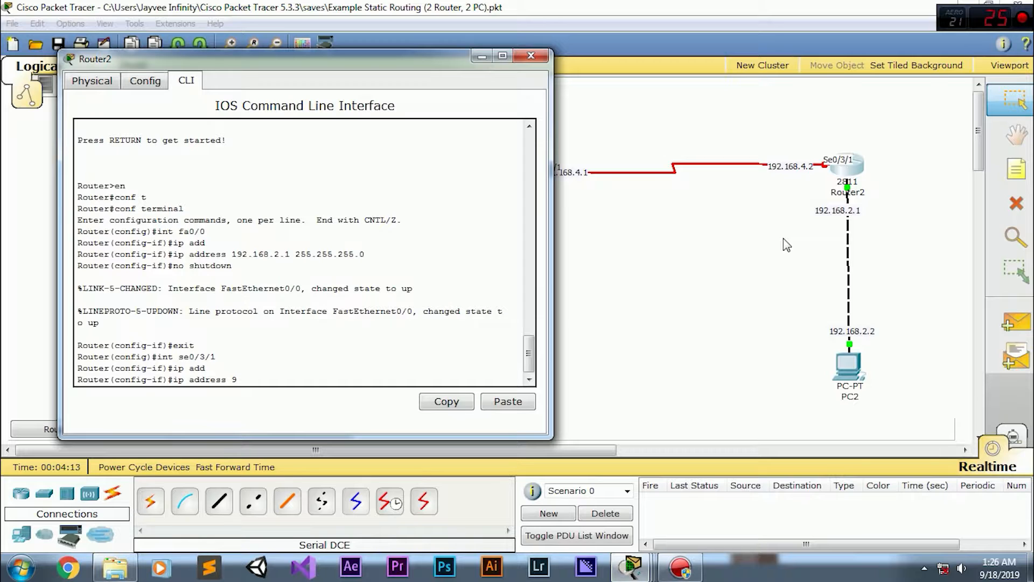
type("192.1")
type("68.4.2 255.255.255.0")
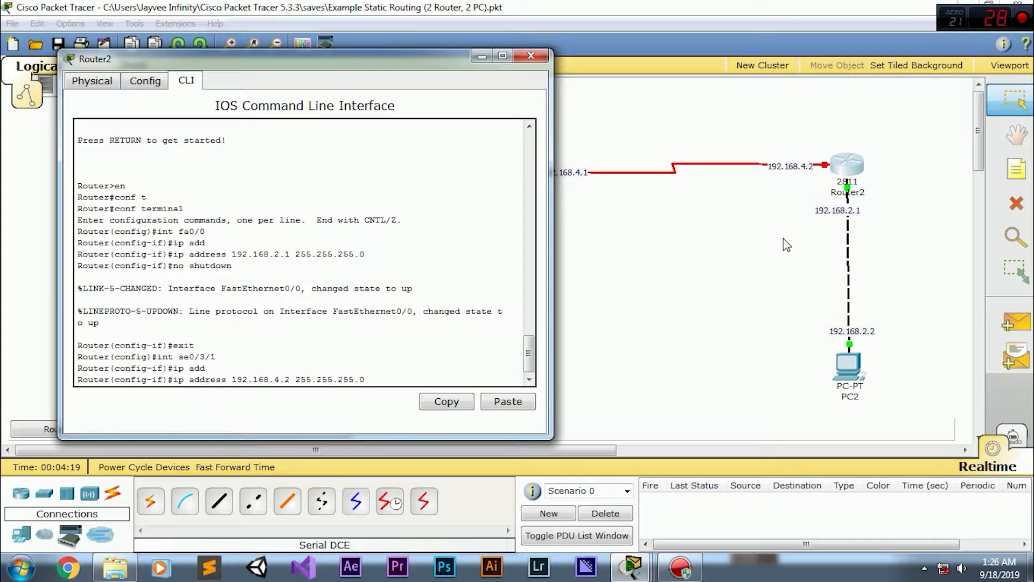
key("Return")
Step: Enable Router2's se0/3/1 with no shutdown and exit interface configuration
type("no sh")
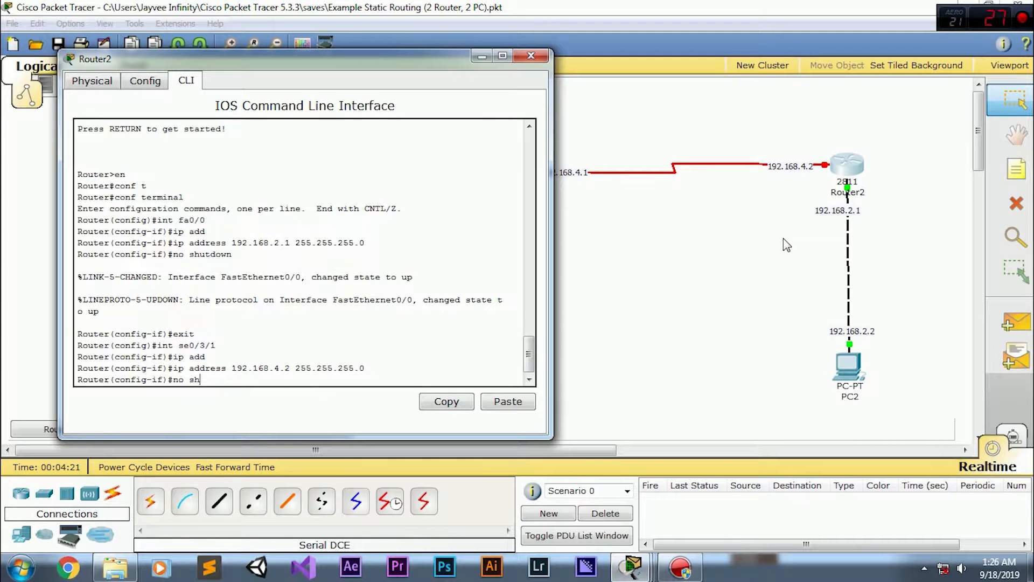
type("utdown")
key("Return")
type("exit")
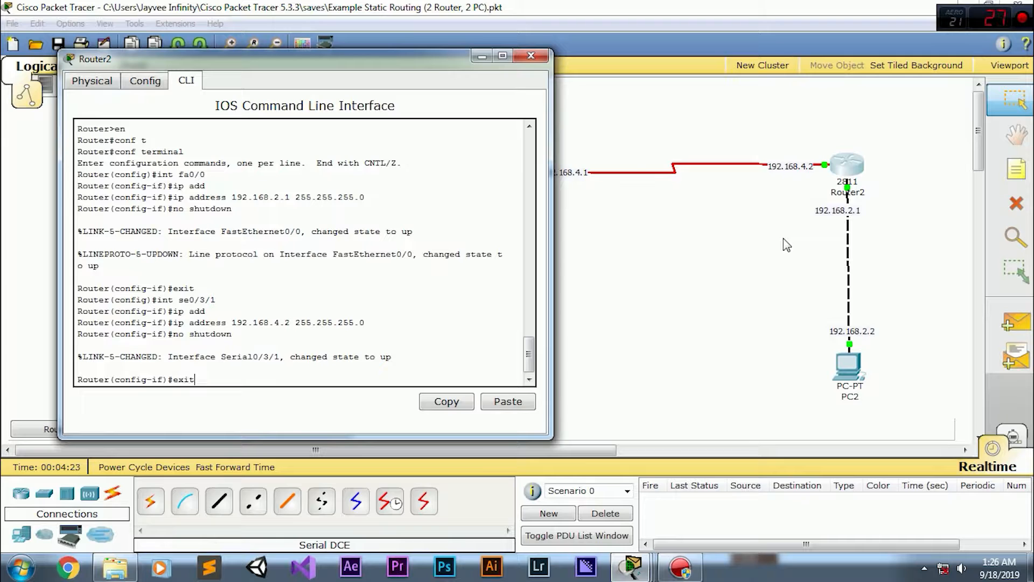
key("Return")
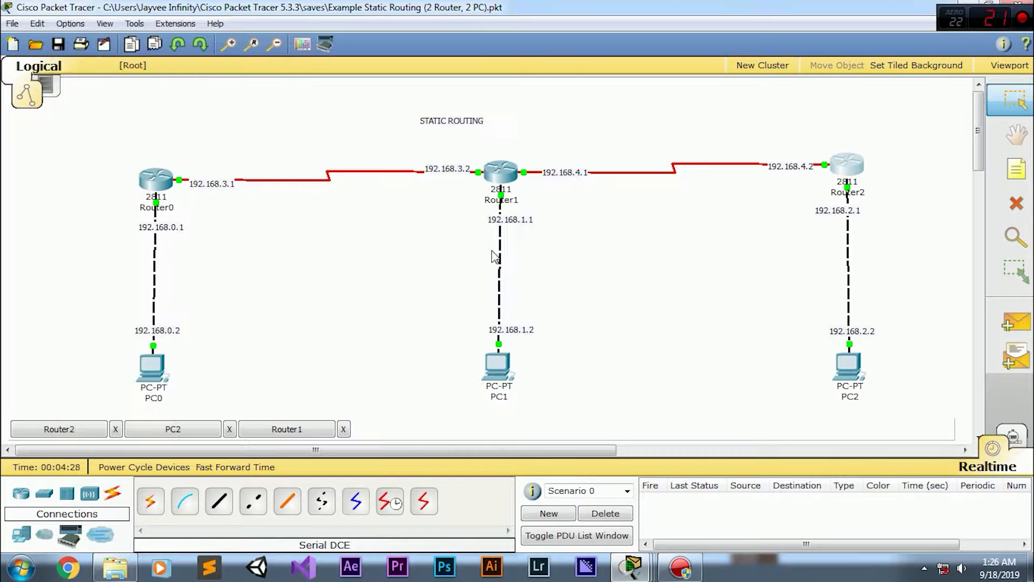
Step: Extend the title note above the topology to read "STATIC ROUTING & DEFAULT ROUTING"
double_click(470, 120)
type("&")
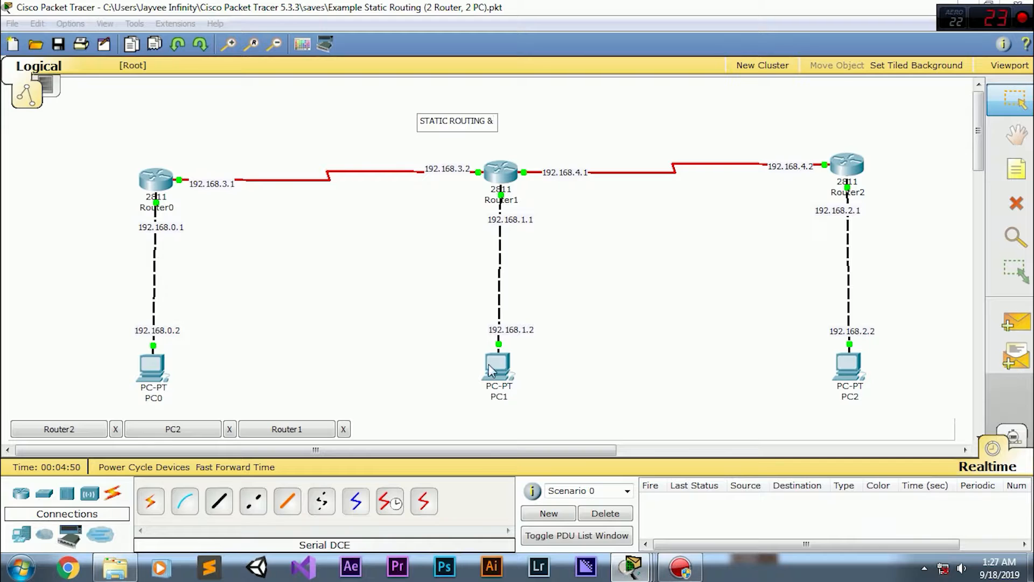
type("DEFAULT ROUTING")
left_click(458, 130)
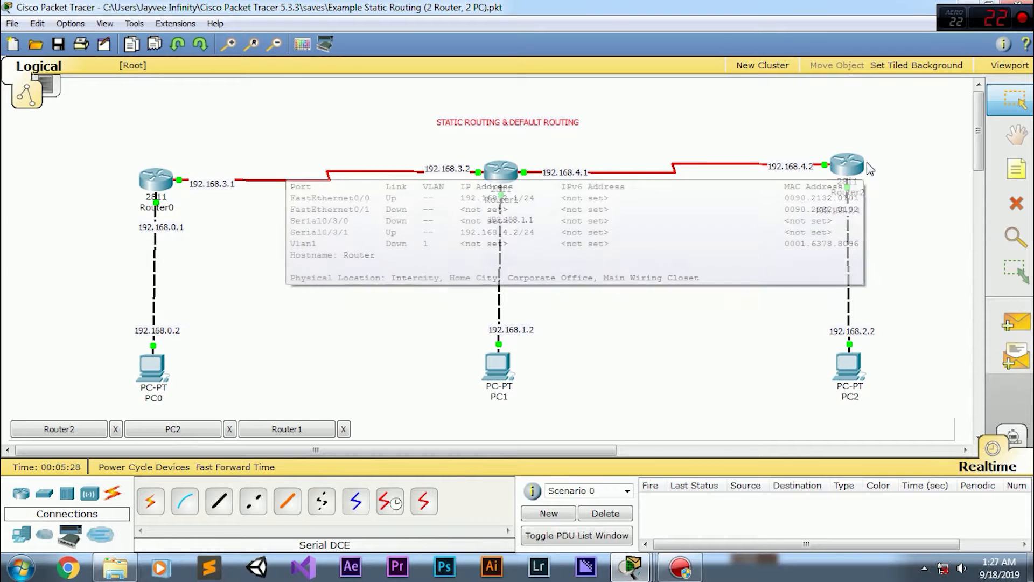
Step: Return to Router1's command line and exit interface configuration to global configuration mode
left_click(512, 175)
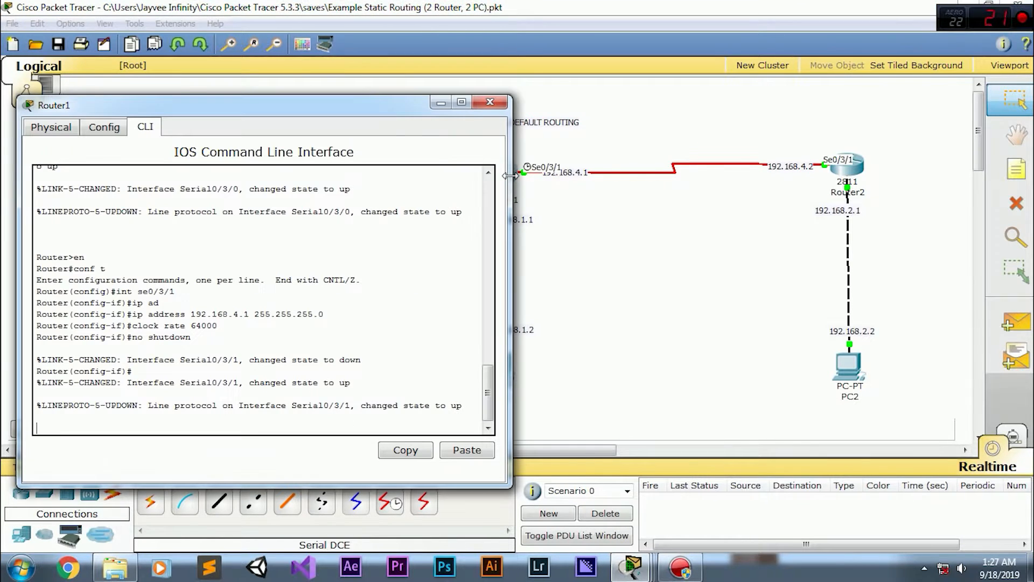
left_click_drag(355, 382, 233, 385)
key("Return")
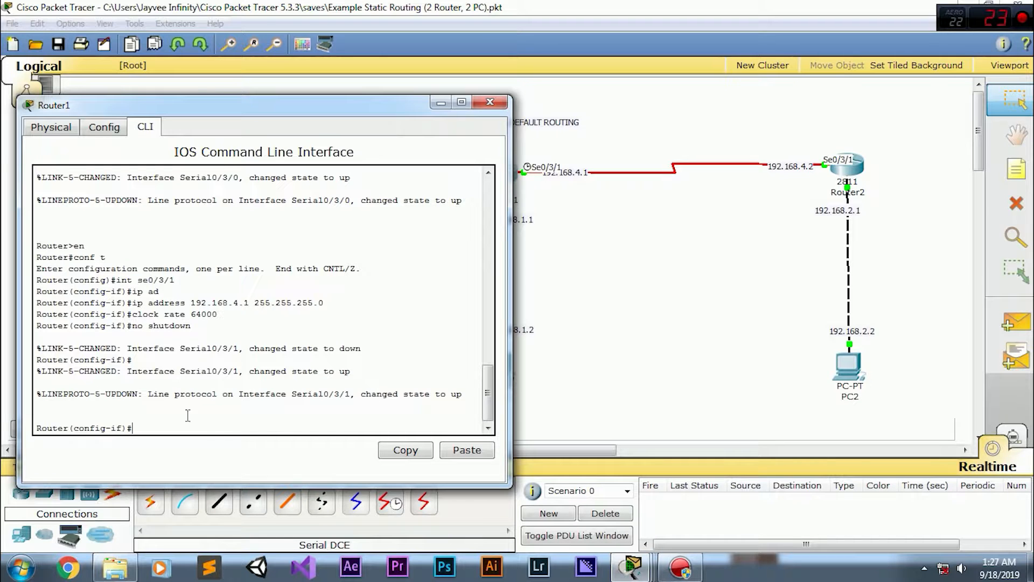
left_click_drag(74, 424, 139, 425)
left_click(154, 427)
type("exit")
key("Return")
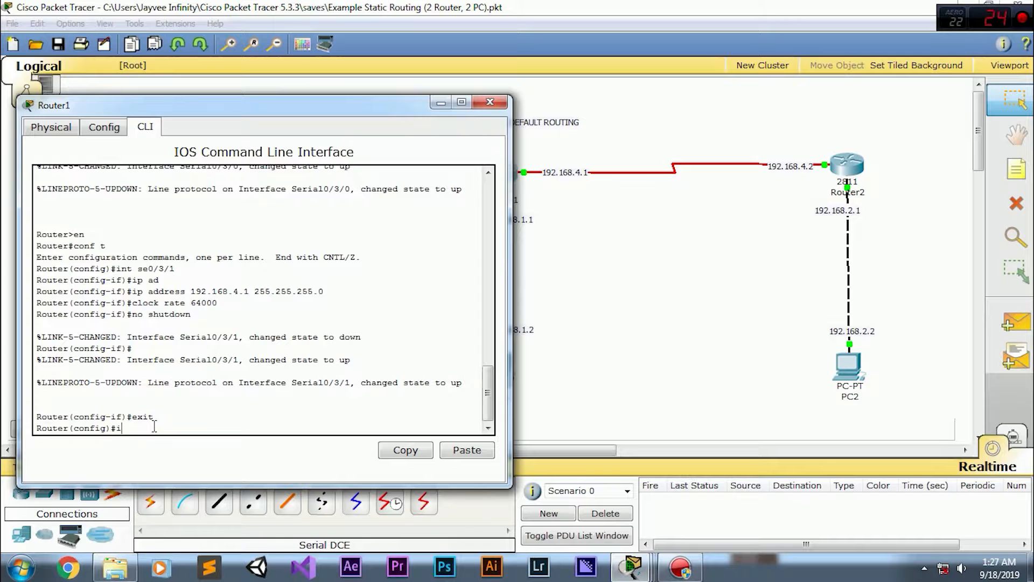
Step: Add a default route on Router1 with ip route 0.0.0.0 0.0.0.0 through exit interface se0/3/1
type("ip route")
type("0")
type(".0.0.0 0.0.0.0")
key("alt+Tab")
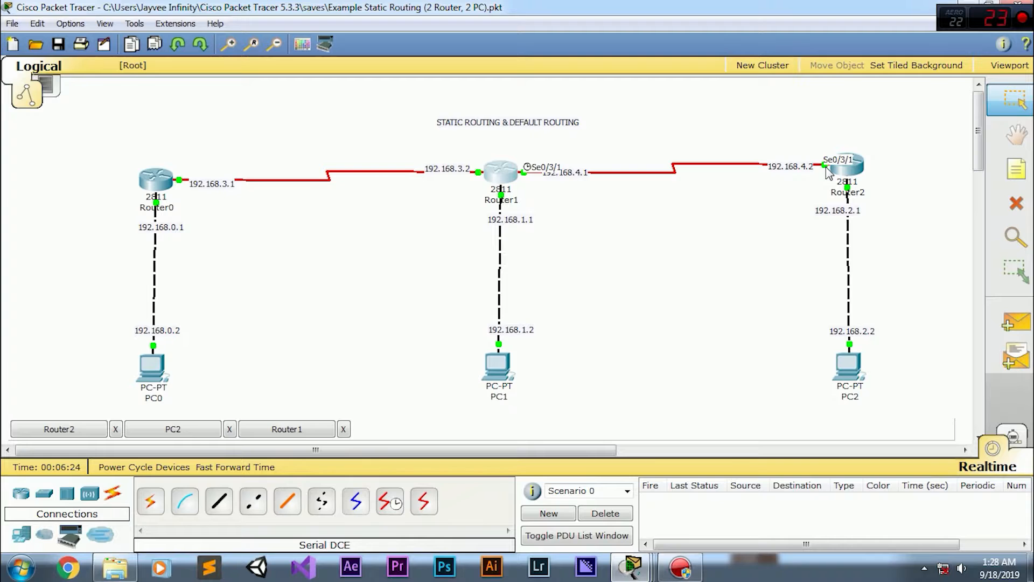
key("alt+Tab")
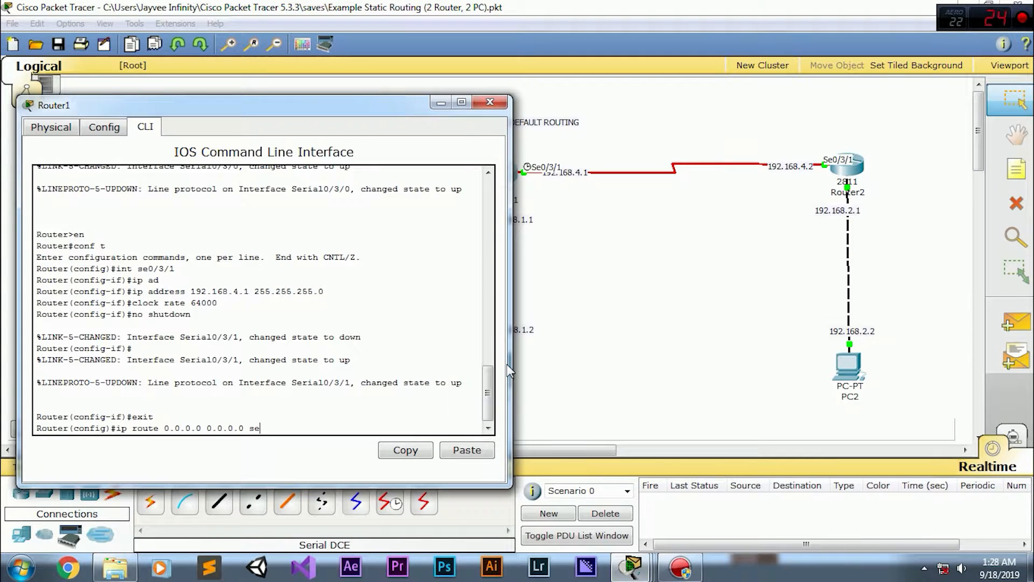
type("3/1")
key("Return")
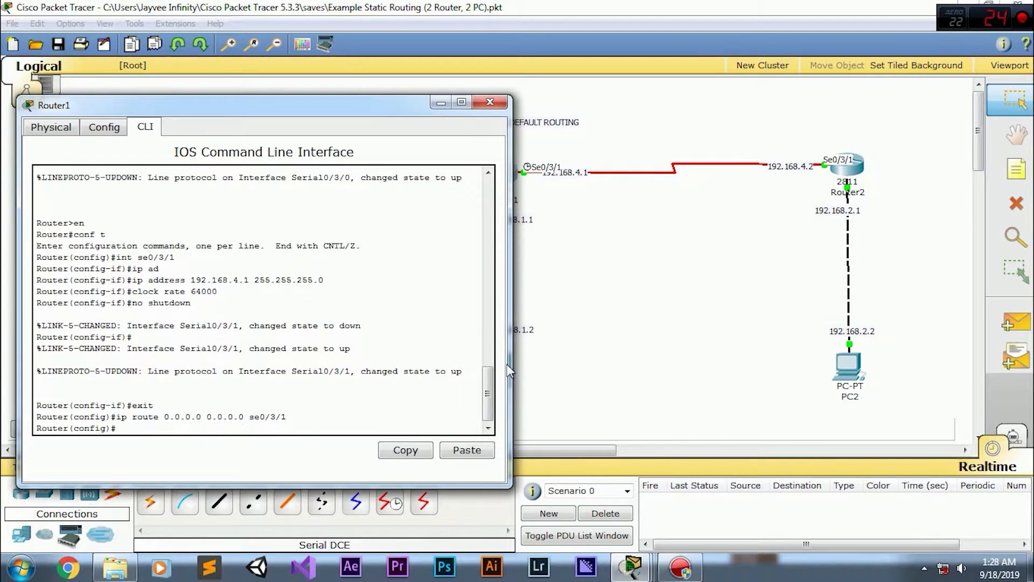
Step: Go to Router2's command line and add default route 0.0.0.0 0.0.0.0 through exit interface se0/3/1
left_click(688, 278)
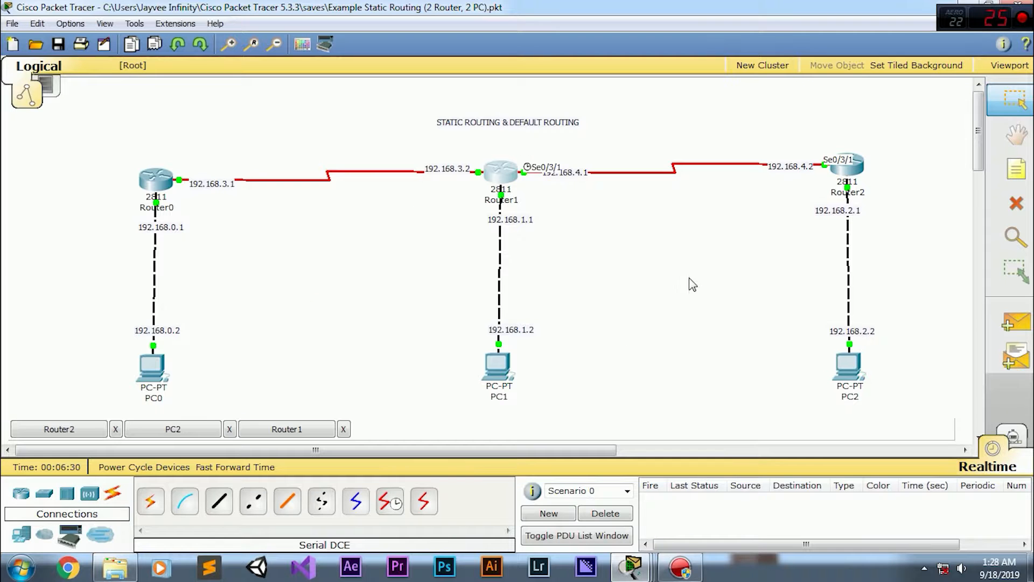
left_click(846, 165)
key("Return")
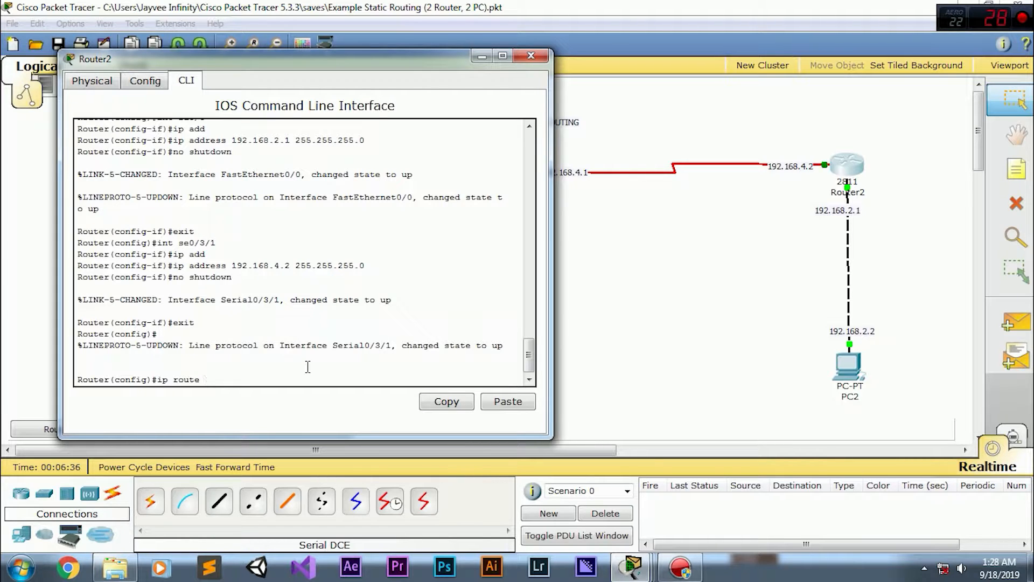
type("ip route 0.0.0.0 0.0.0.0 se")
key("alt+Tab")
mouse_move(523, 174)
key("alt+Tab")
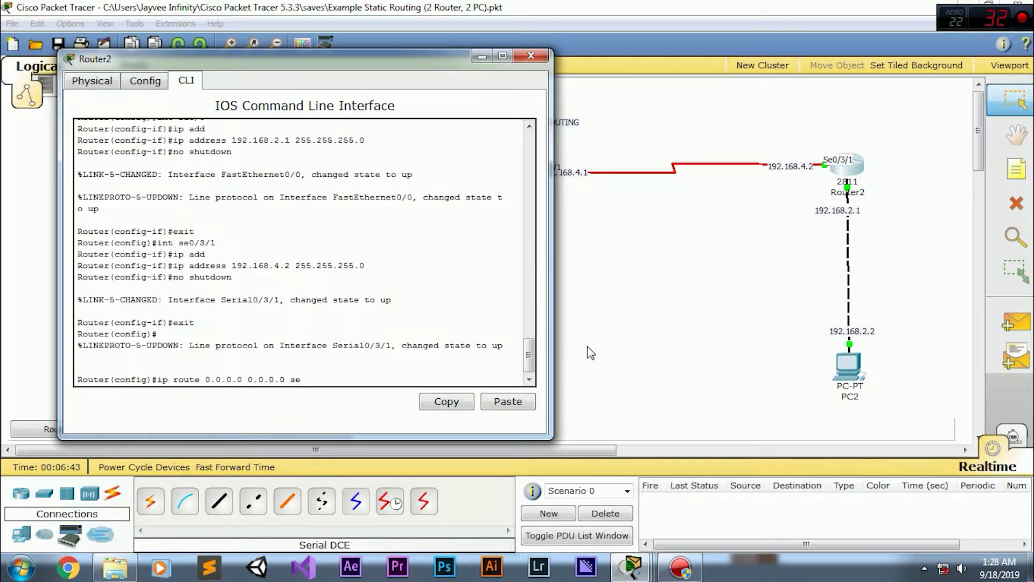
type("0/3/1")
key("Return")
Step: Open PC1's command prompt and test connectivity to PC2 by pinging 192.168.2.2, stopping the ping early
key("alt+Tab")
left_click(498, 372)
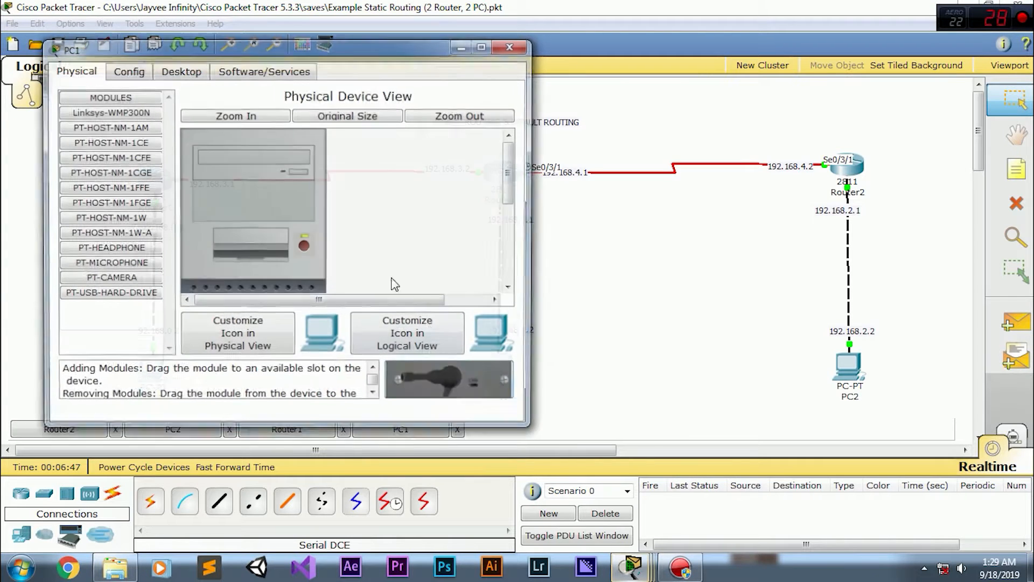
left_click(181, 72)
type("p")
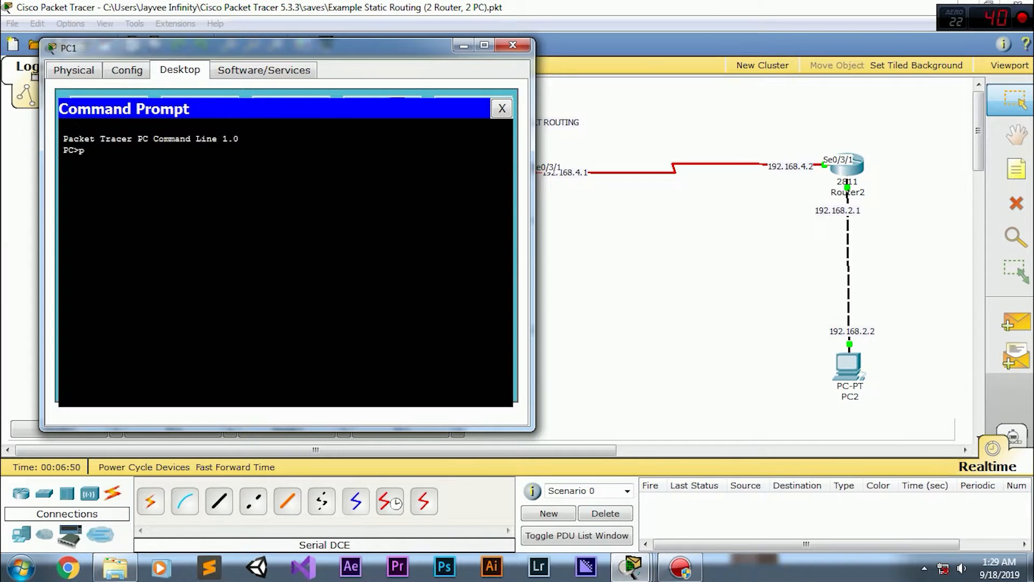
type("ing 192.168.")
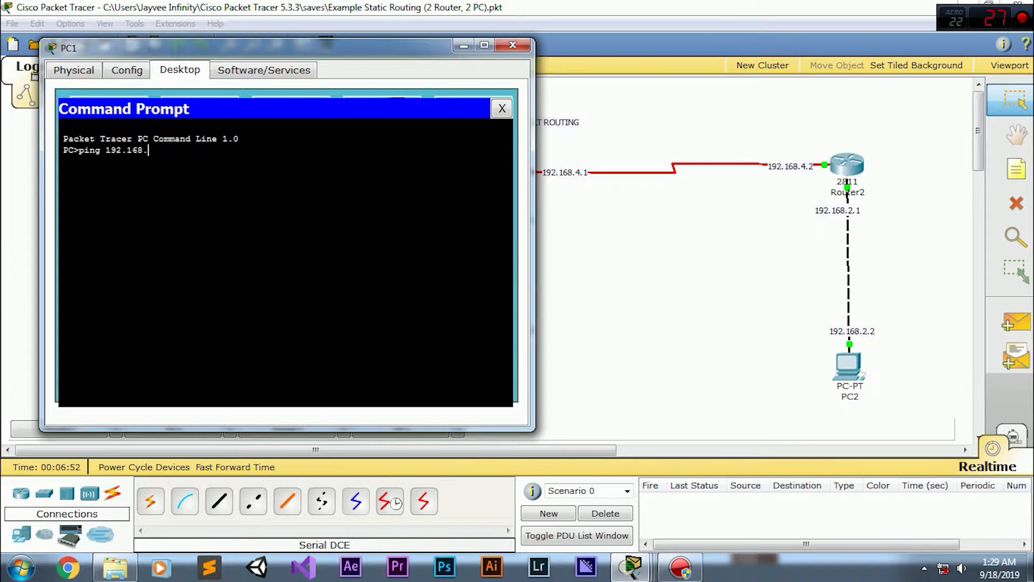
type("2.2")
key("Return")
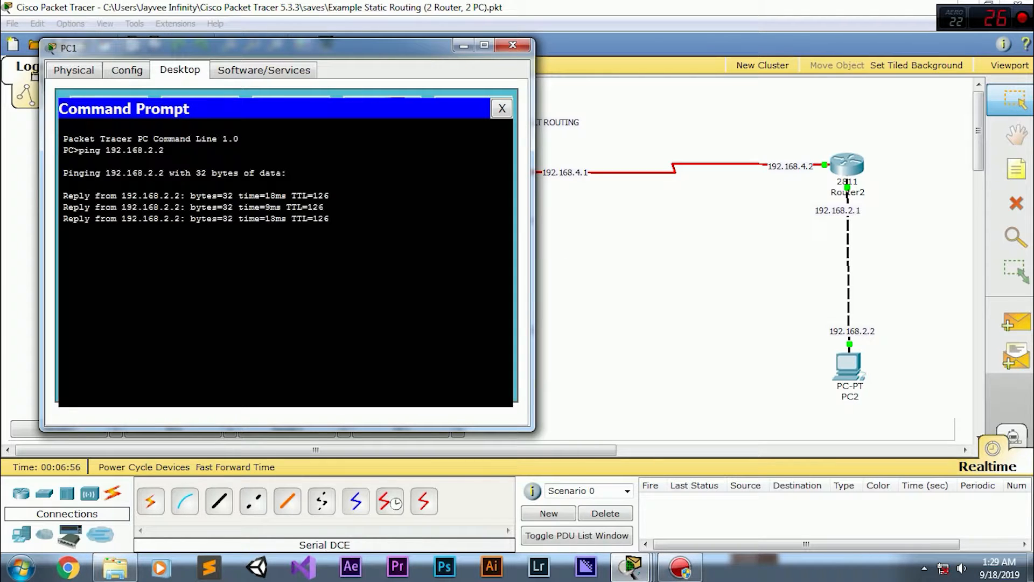
key("ctrl+c")
Step: Ping Router2's serial address 192.168.4.2 from PC1 and interrupt the ping after a reply
key("Up")
key("BackSpace")
key("BackSpace")
key("BackSpace")
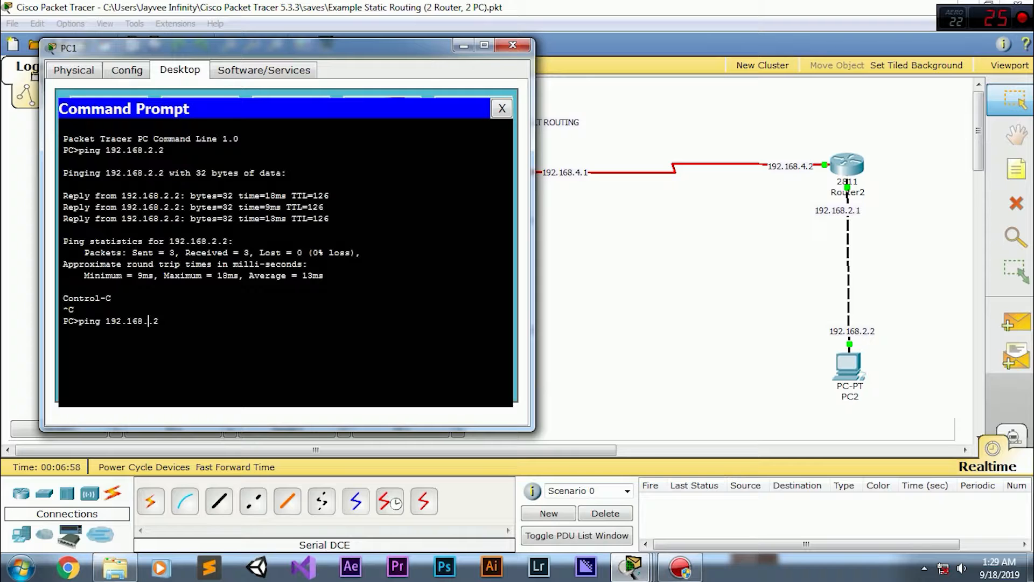
type("4.2")
key("Return")
key("ctrl+c")
Step: Ping 192.168.4.1 and 192.168.2.1 from PC1's command prompt
key("Up")
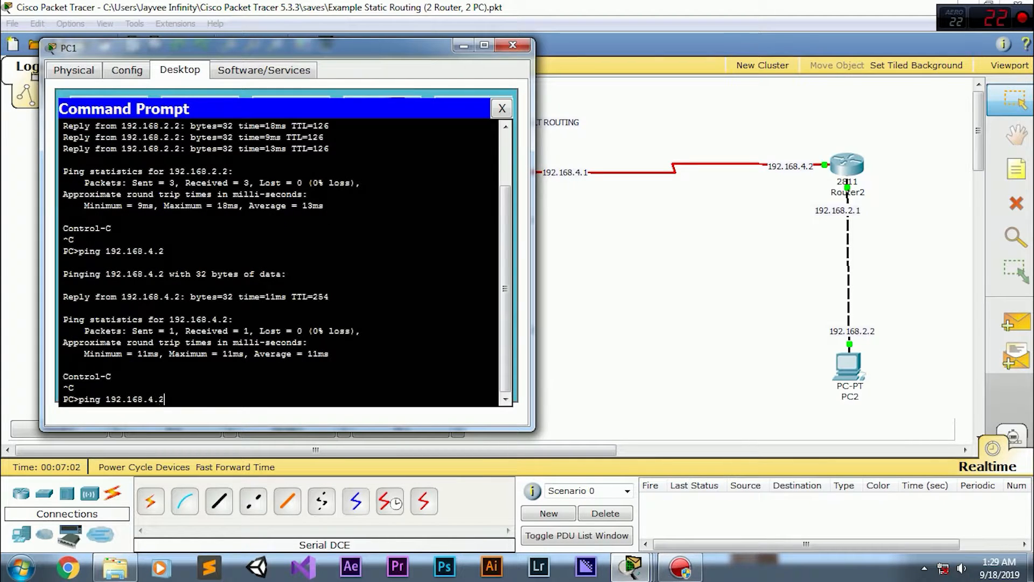
key("BackSpace")
type("1")
key("Return")
key("ctrl+c")
key("Up")
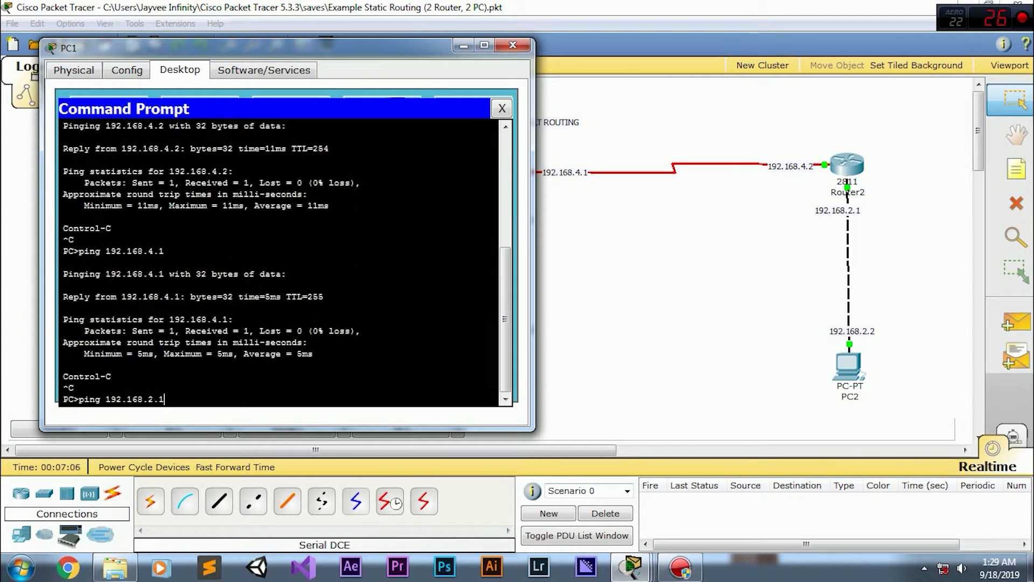
key("Return")
Step: Switch to PC2's command prompt and ping PC1 at 192.168.1.2
left_click(904, 368)
left_click(848, 380)
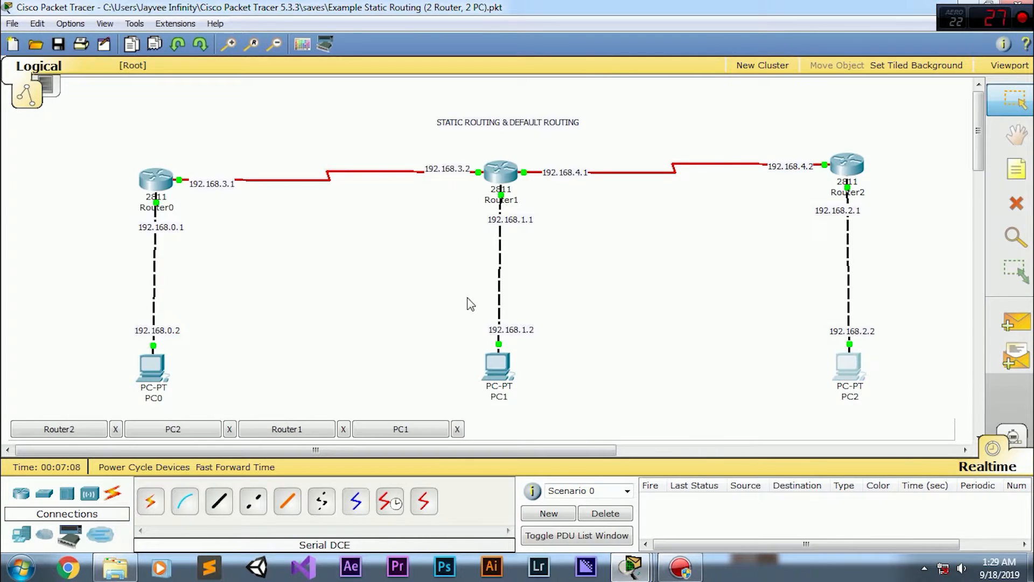
key("alt+Tab")
type("ping")
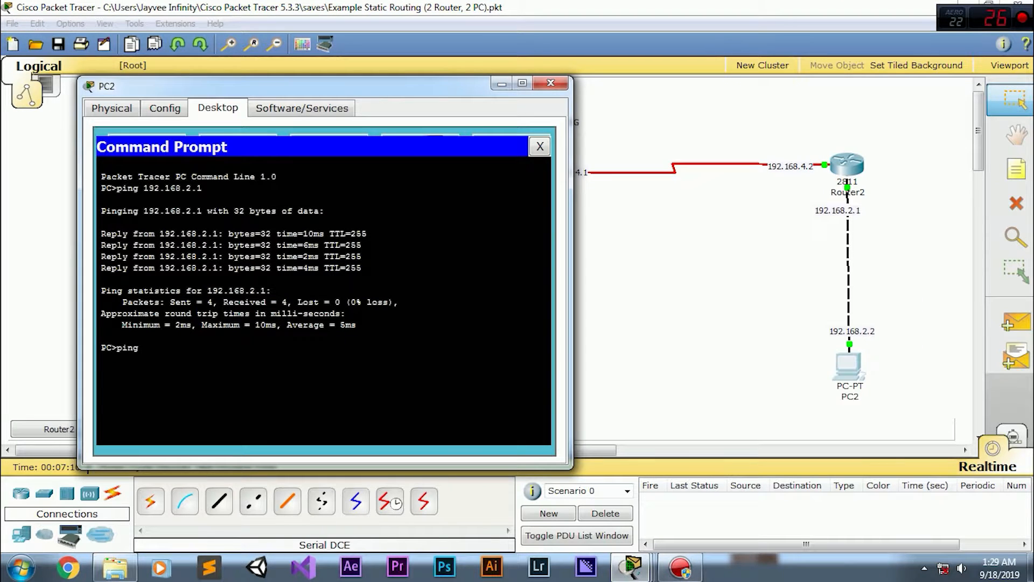
type(" 192.168.1.2")
key("Return")
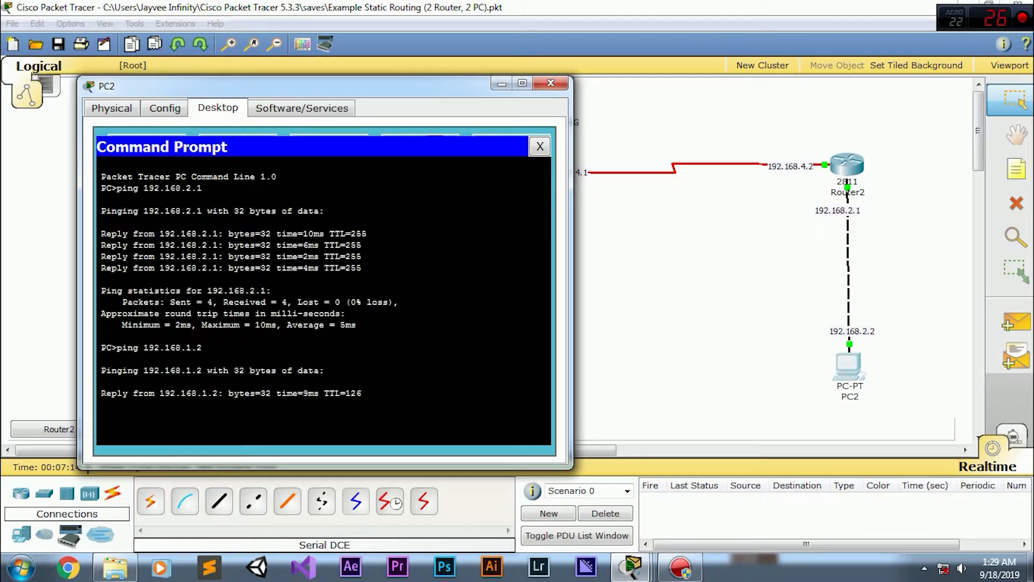
key("alt+Tab")
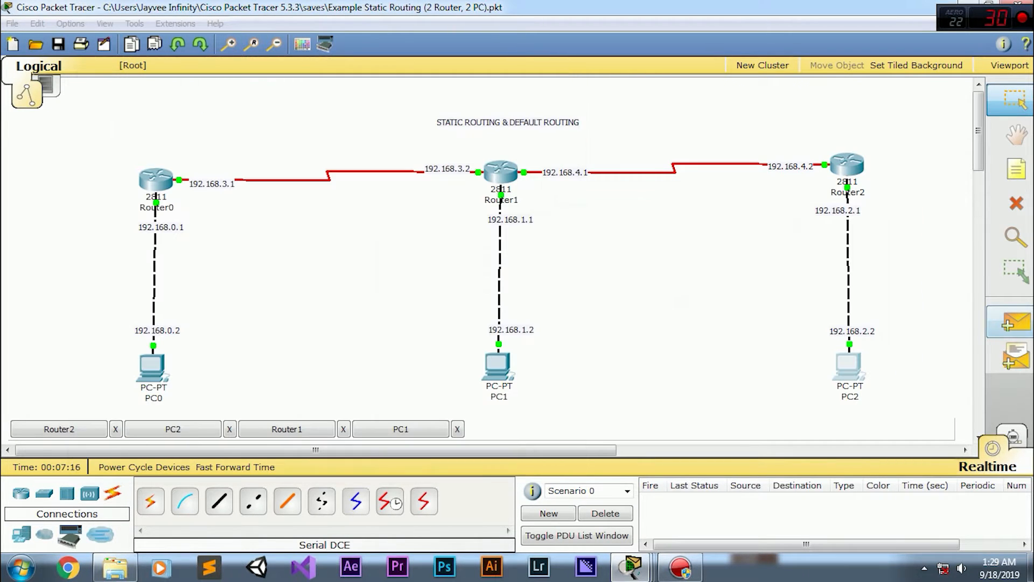
left_click(1010, 322)
left_click(850, 366)
left_click(500, 172)
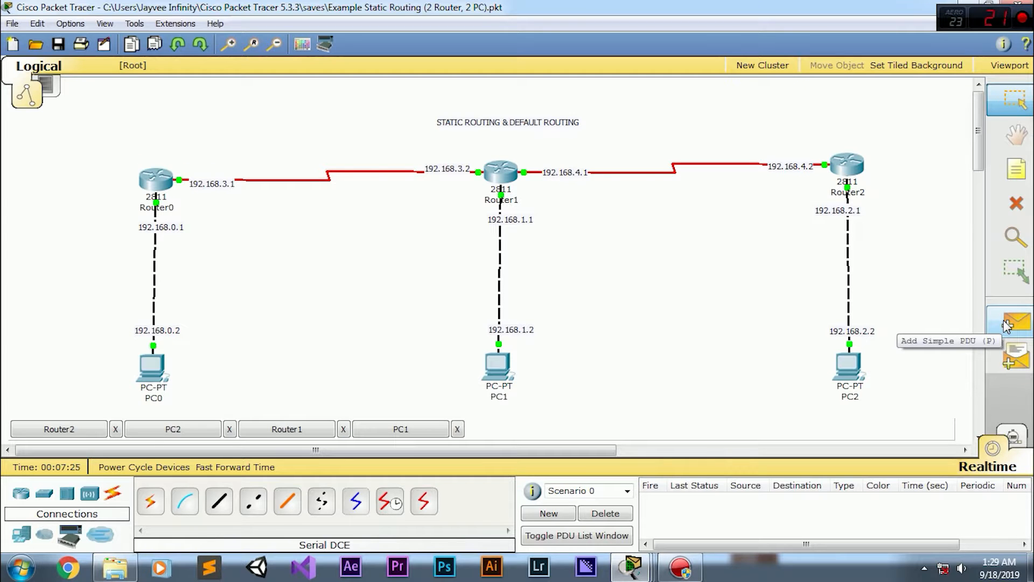
left_click(1004, 321)
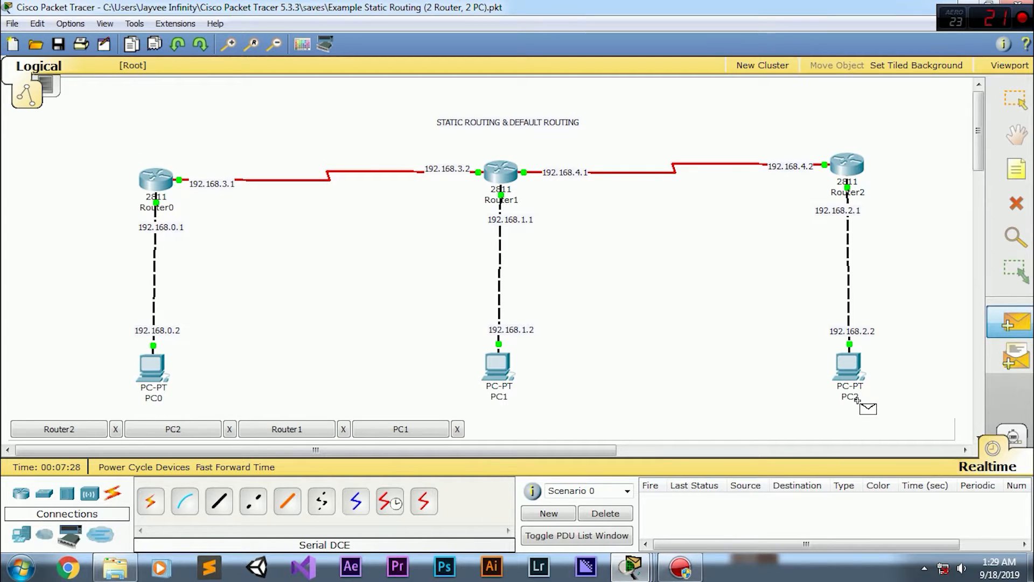
left_click(850, 365)
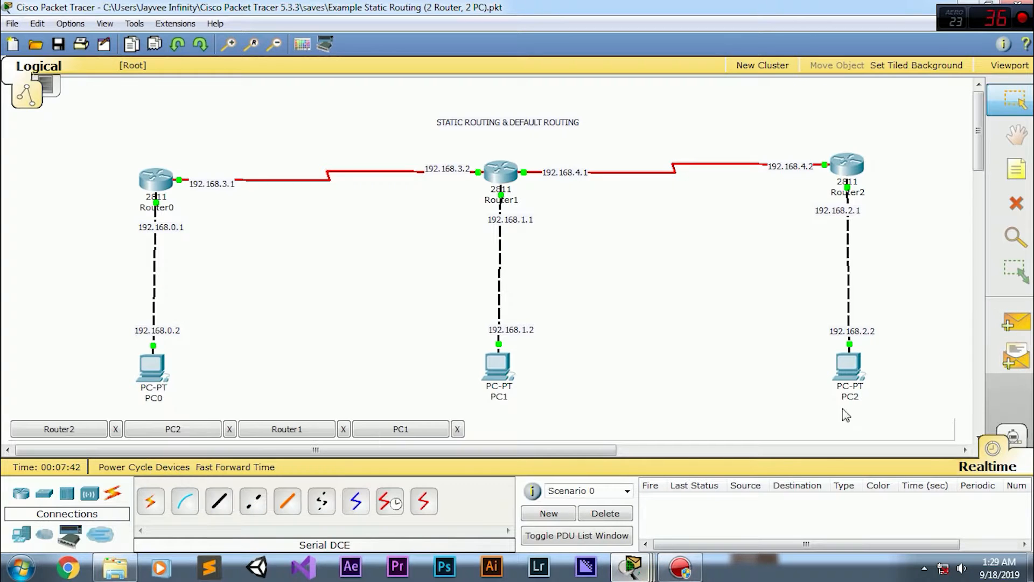
Step: Return to PC2's command prompt and ping PC0 at 192.168.0.2
left_click(849, 368)
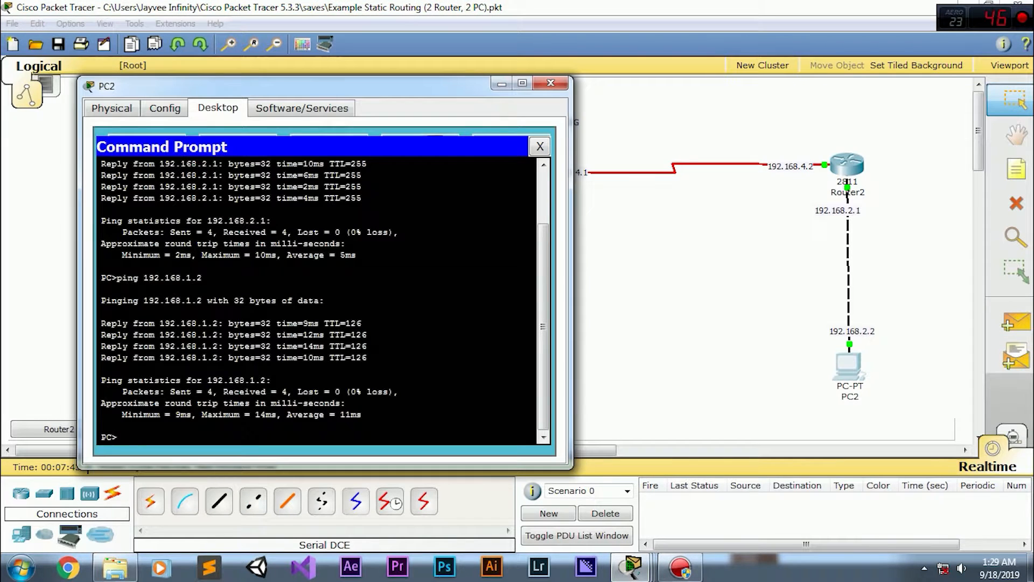
type("ping")
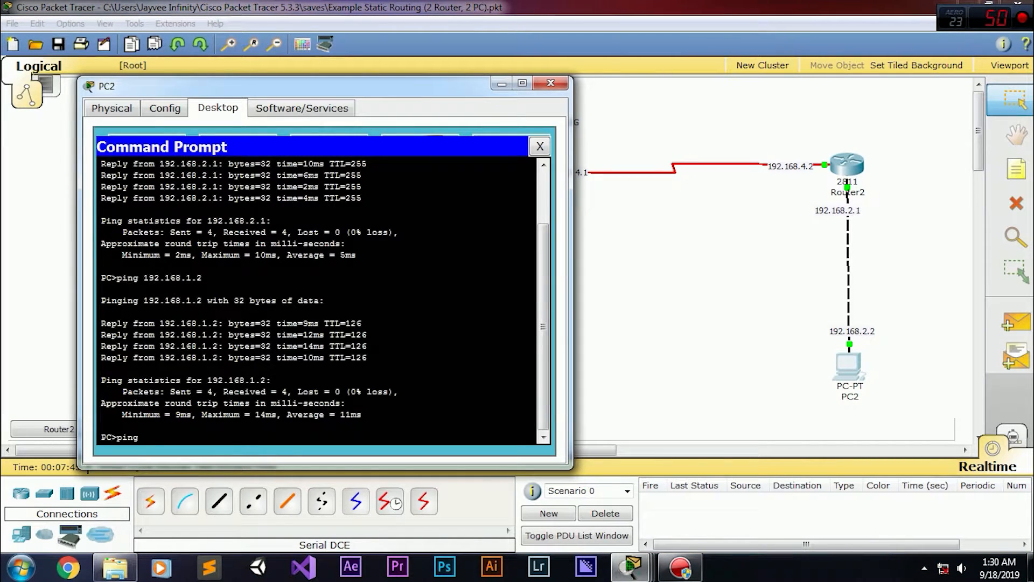
type(" 192.168.")
type("0.2")
key("Return")
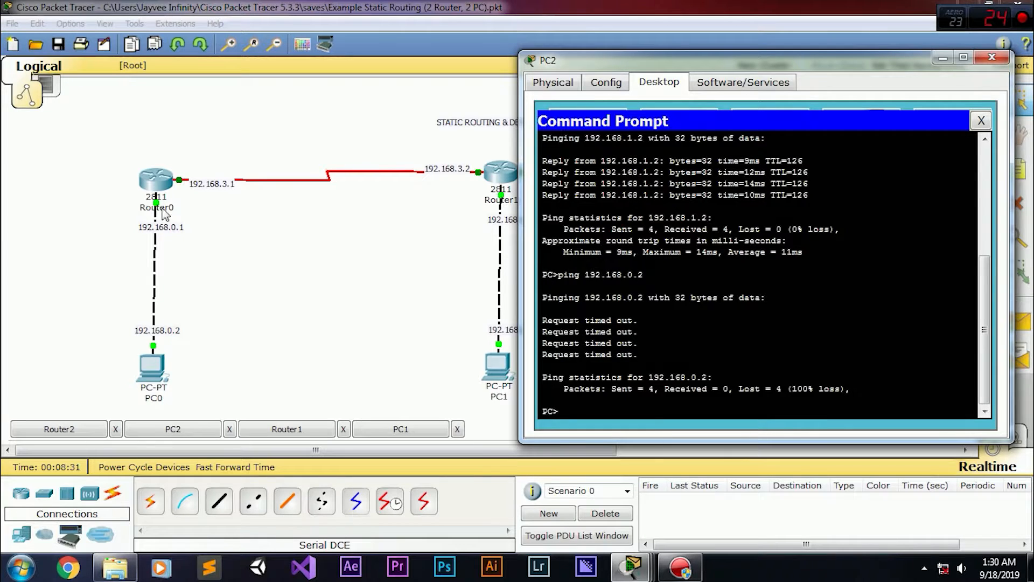
Step: Ping both ends of the Router0–Router1 serial link, 192.168.3.1 and 192.168.3.2, from PC2
key("Up")
key("BackSpace")
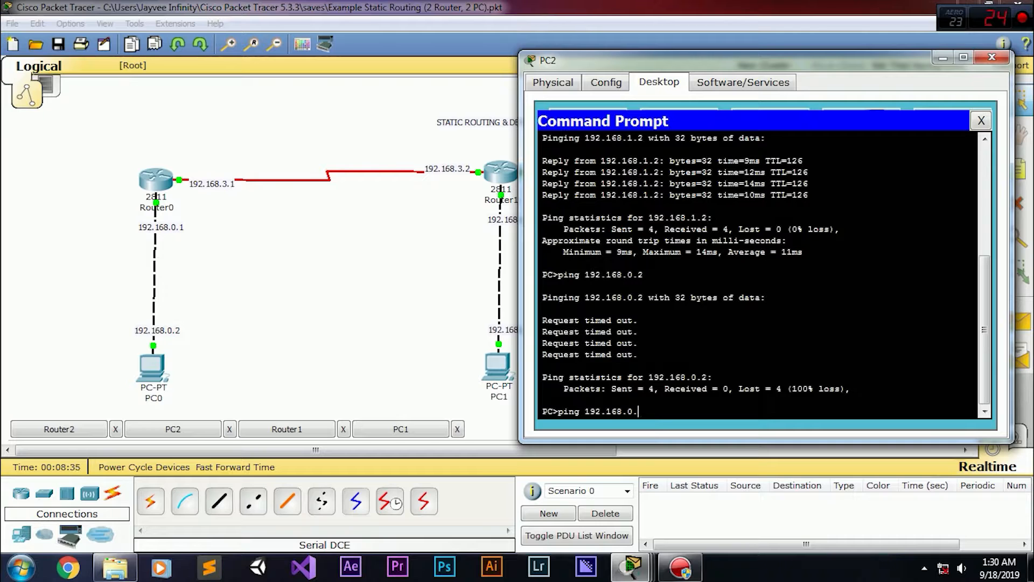
key("BackSpace")
key("Return")
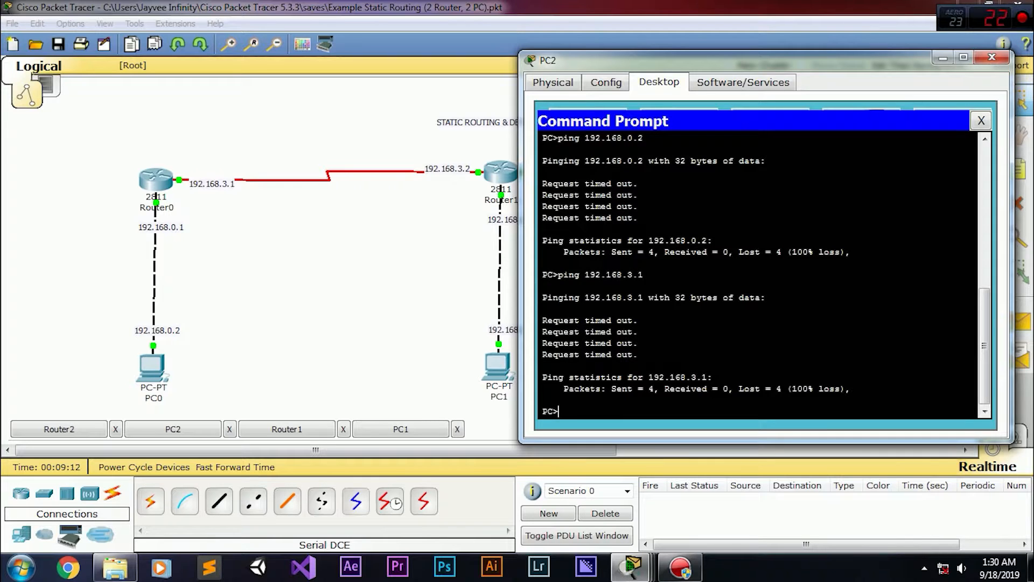
key("Up")
type("2")
key("Return")
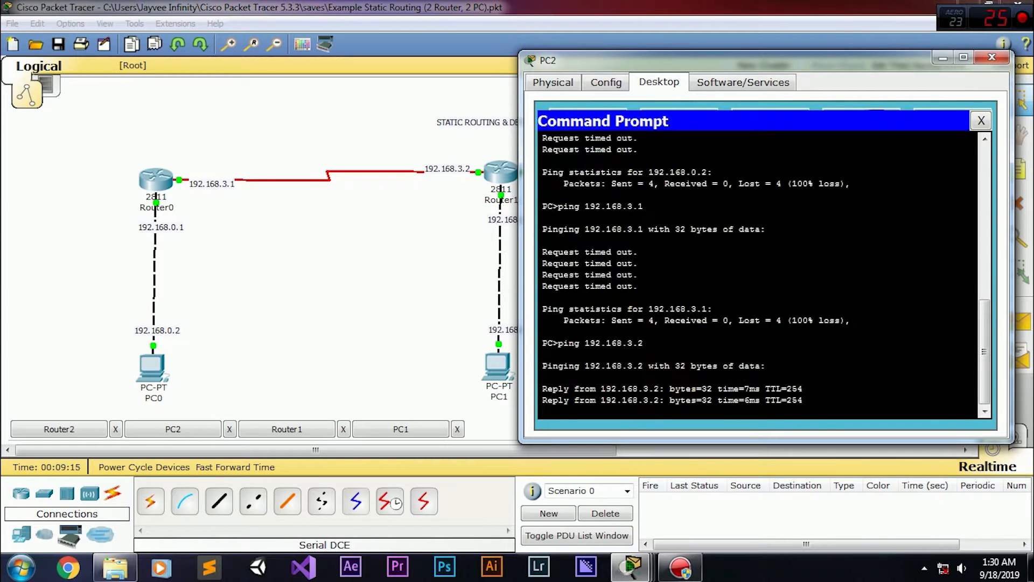
left_click(253, 201)
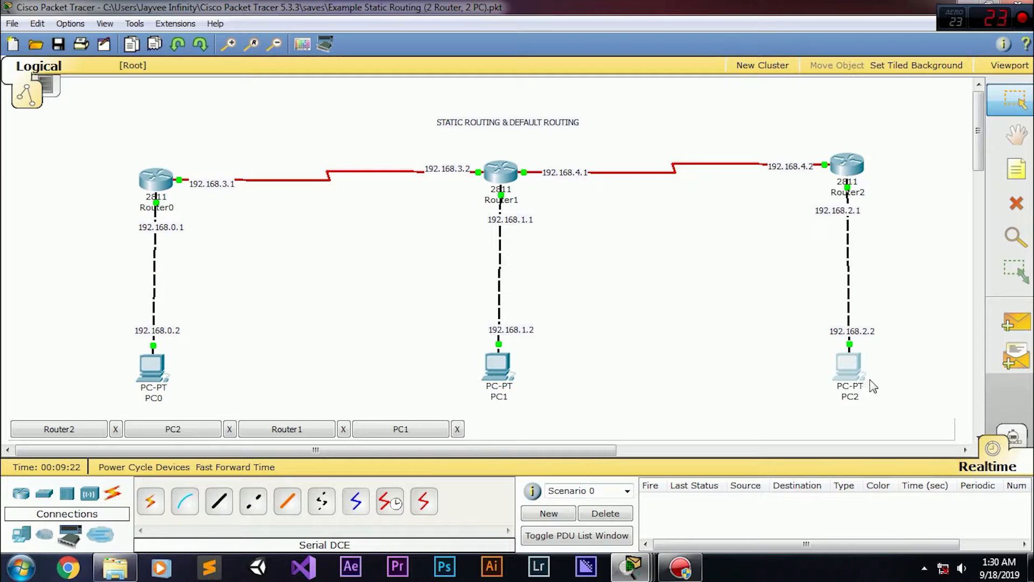
Step: Open Router0's command line and enter global configuration mode with en and conf t
left_click(160, 376)
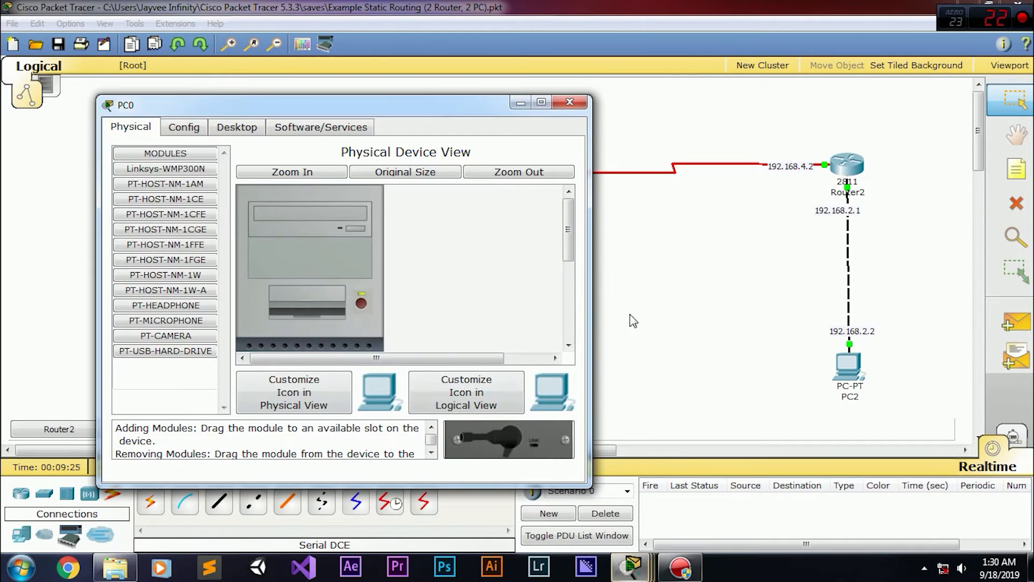
left_click(569, 102)
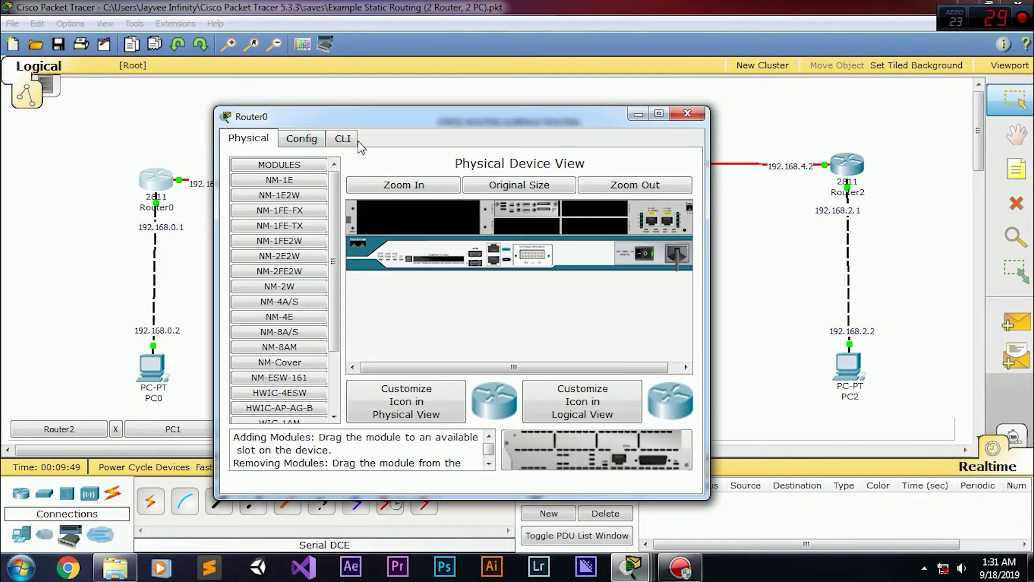
left_click(343, 139)
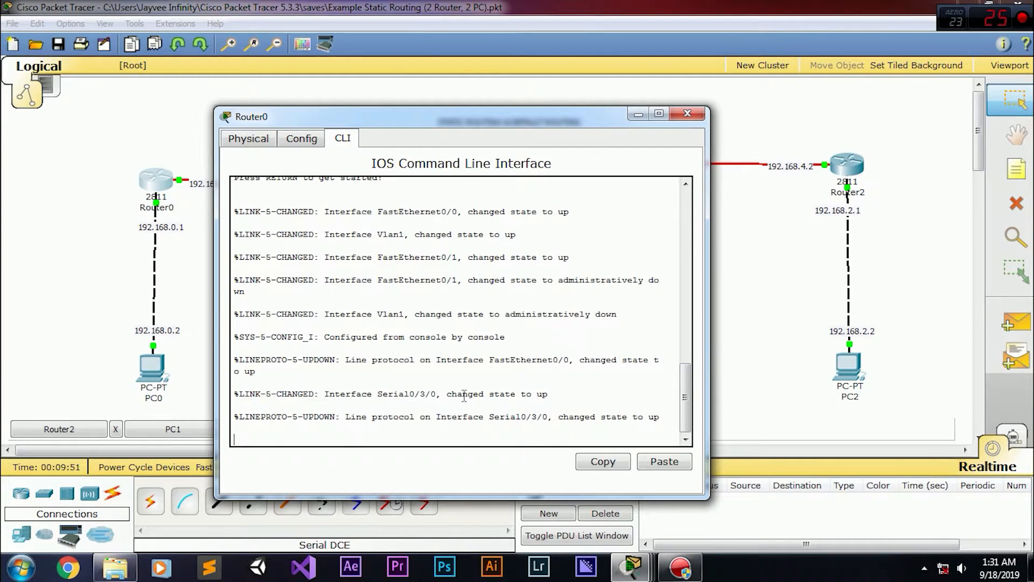
key("Return")
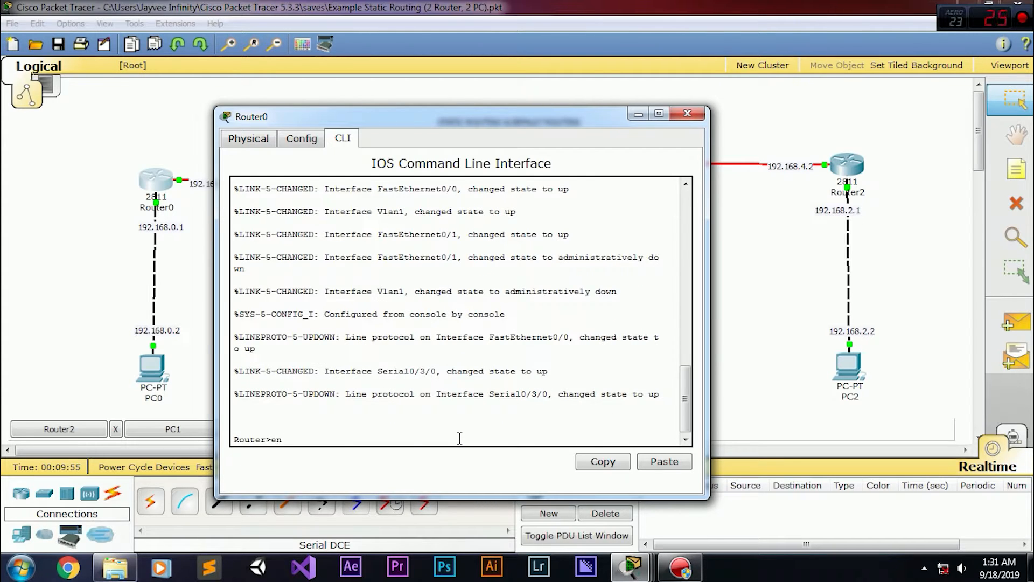
key("Return")
key("Return")
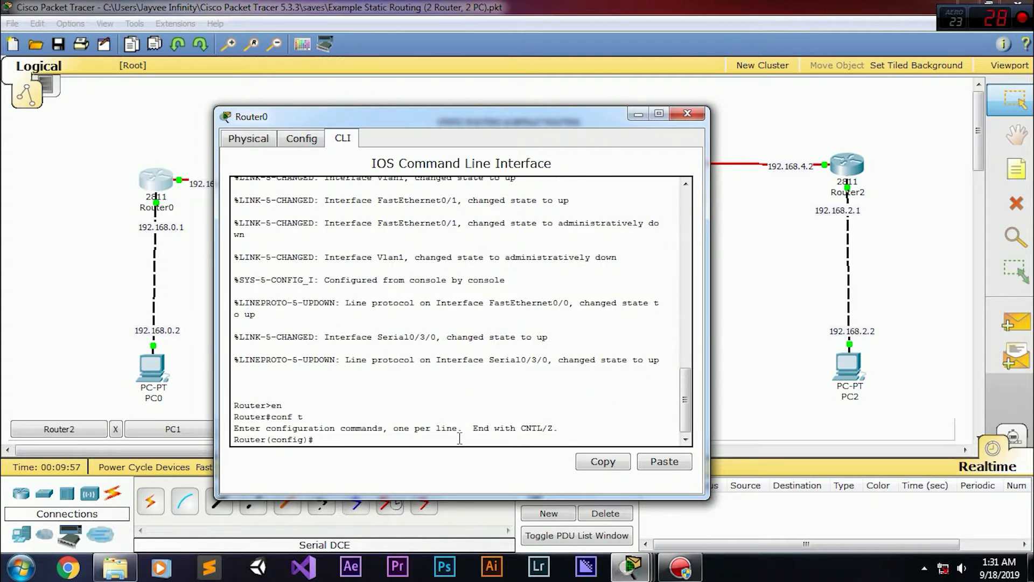
Step: Enter a static route on Router0 to network 192.168.2.0 with mask 255.255.255.0 and a next-hop IP address
type("ip route 192.168.2.0 25")
type("5.255.255.0")
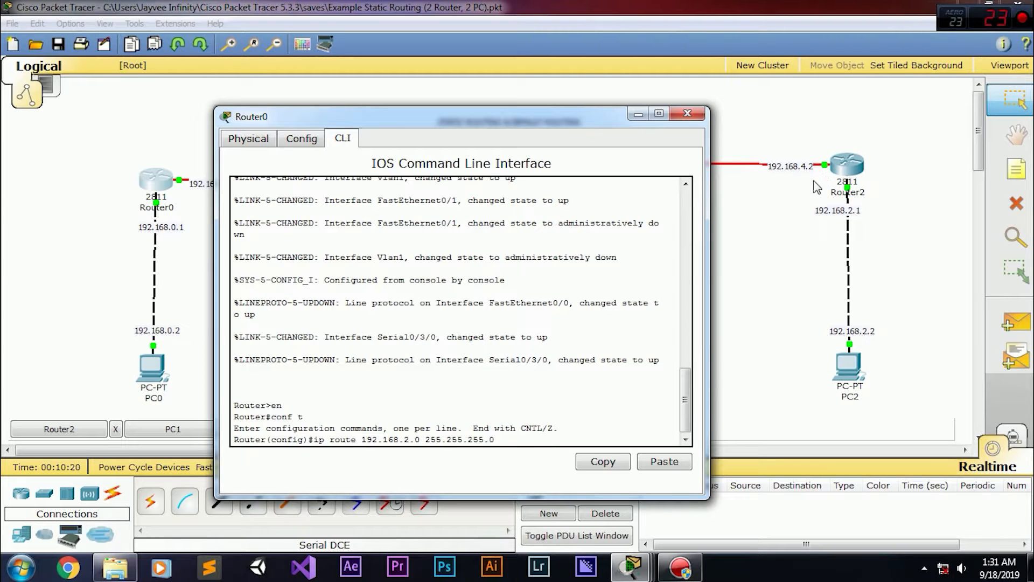
type("192.168/.")
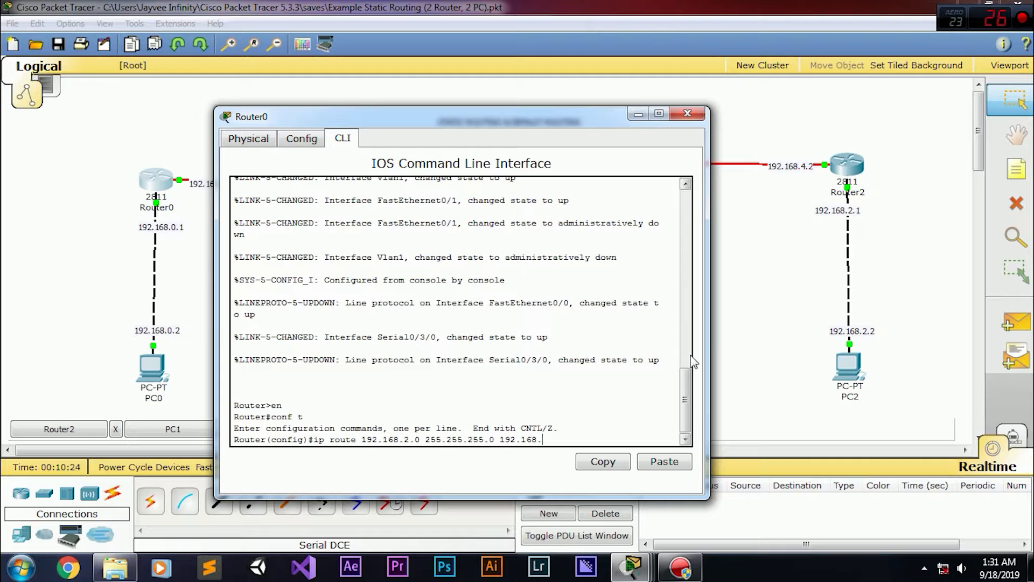
type(".1")
key("Return")
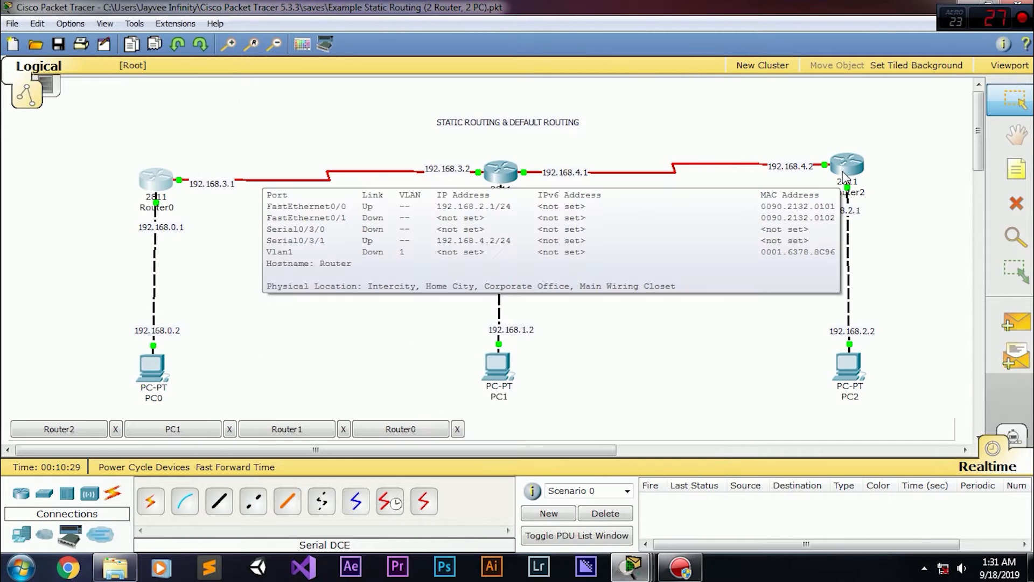
Step: Enter a static route on Router2 to network 192.168.0.0 with mask 255.255.255.0 and next hop 192.168.3.1
left_click(845, 183)
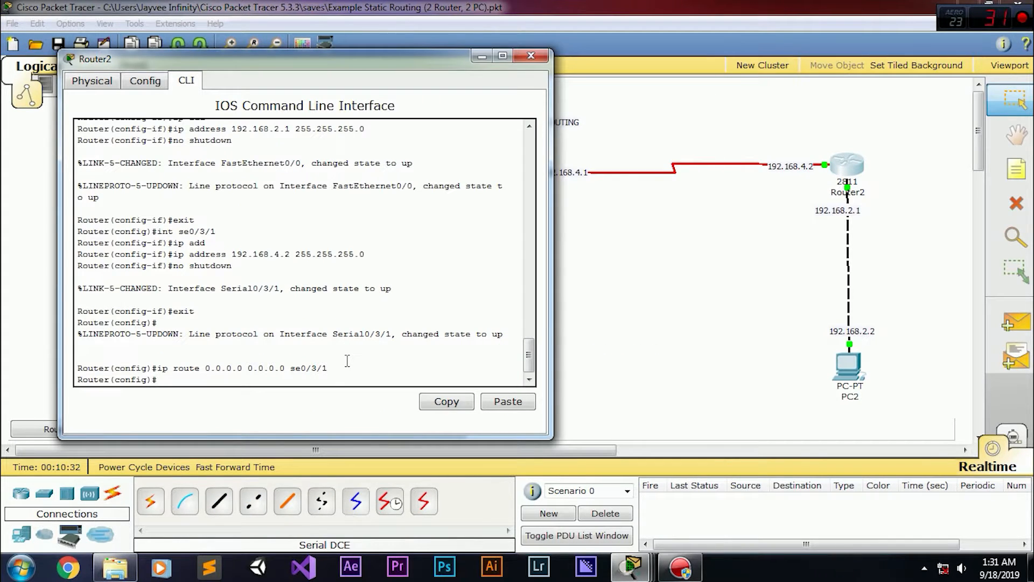
key("BackSpace")
key("Up")
key("BackSpace")
key("BackSpace")
key("BackSpace")
key("BackSpace")
key("BackSpace")
key("BackSpace")
key("BackSpace")
key("BackSpace")
key("BackSpace")
key("BackSpace")
key("BackSpace")
key("BackSpace")
key("BackSpace")
key("BackSpace")
key("BackSpace")
key("BackSpace")
key("BackSpace")
key("BackSpace")
key("BackSpace")
key("BackSpace")
left_click_drag(361, 63, 744, 75)
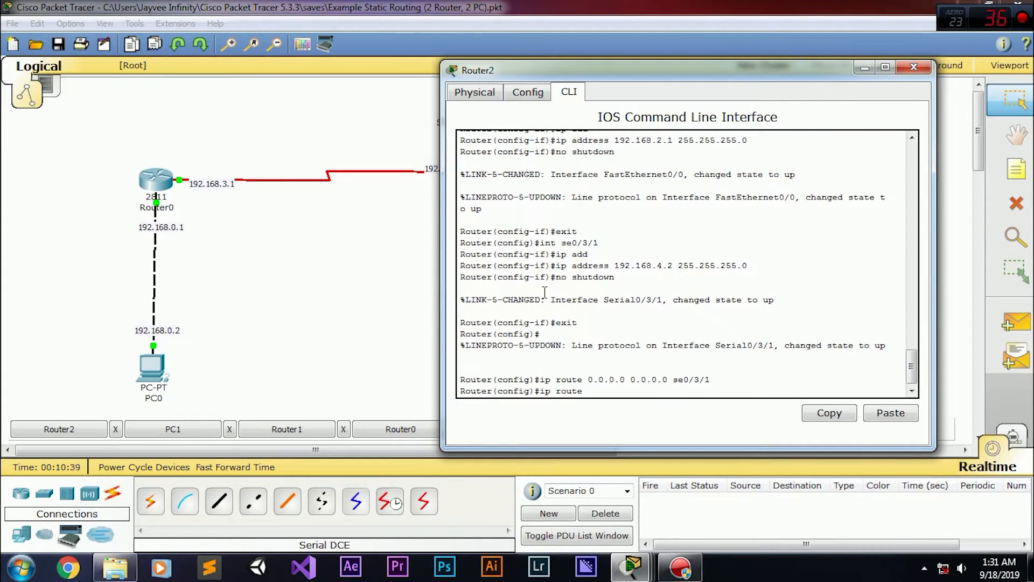
type("192.168.0.0 255.255.255.0 19")
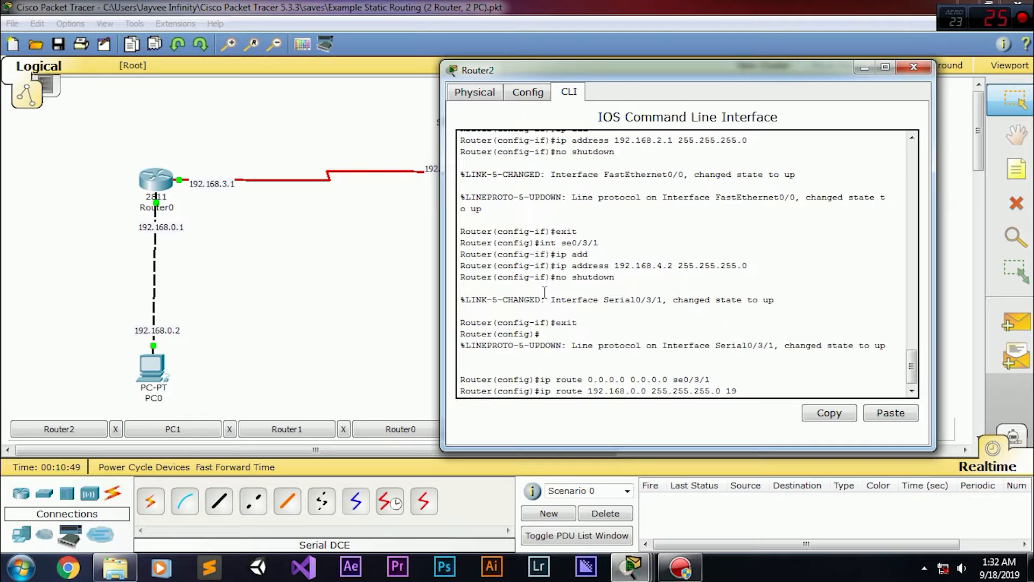
type("2.1685")
key("BackSpace")
type(".3.1")
key("Return")
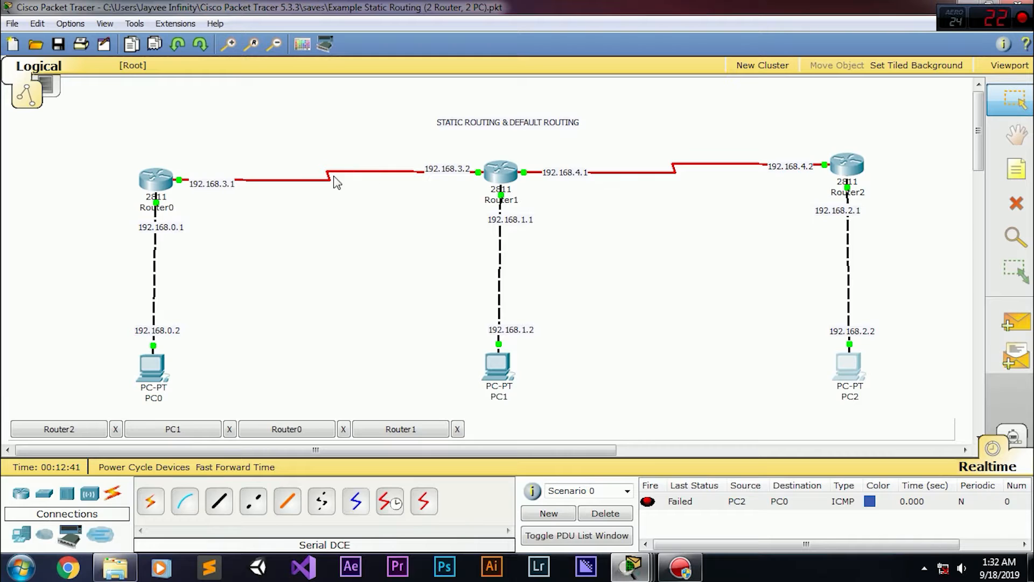
Step: Recall the last static route in Router2's command line and change its destination network to 192.168.3.0
mouse_move(334, 180)
left_click(857, 170)
key("Up")
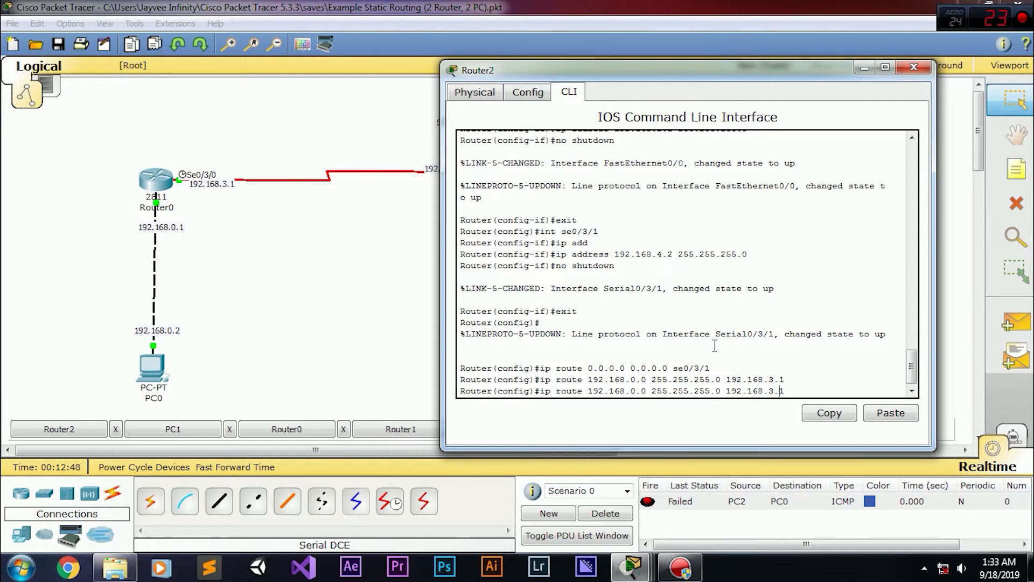
key("Left")
key("Left")
key("Left")
key("Left")
key("Left")
key("Left")
key("Left")
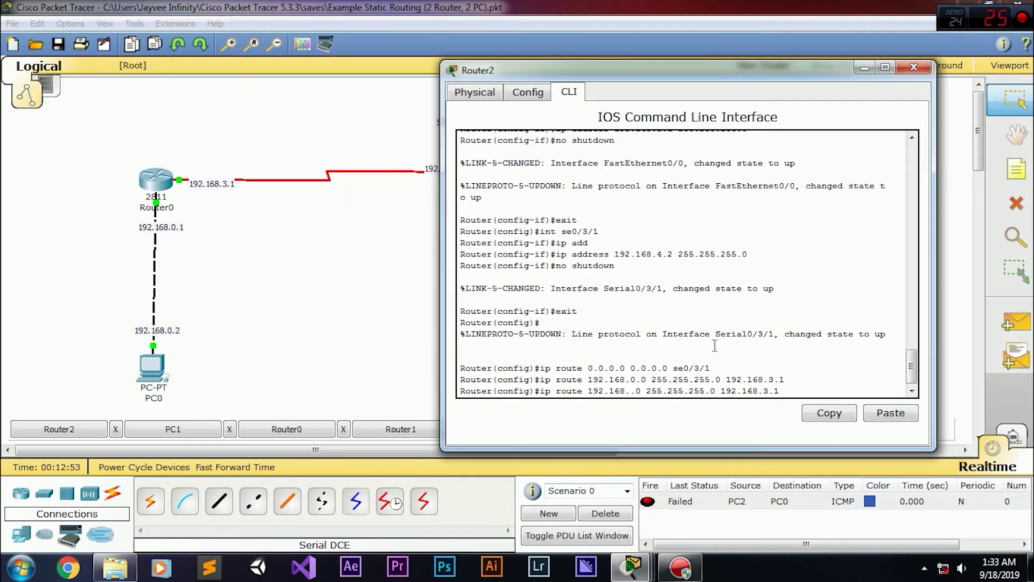
key("BackSpace")
type("3")
left_click_drag(720, 78, 865, 76)
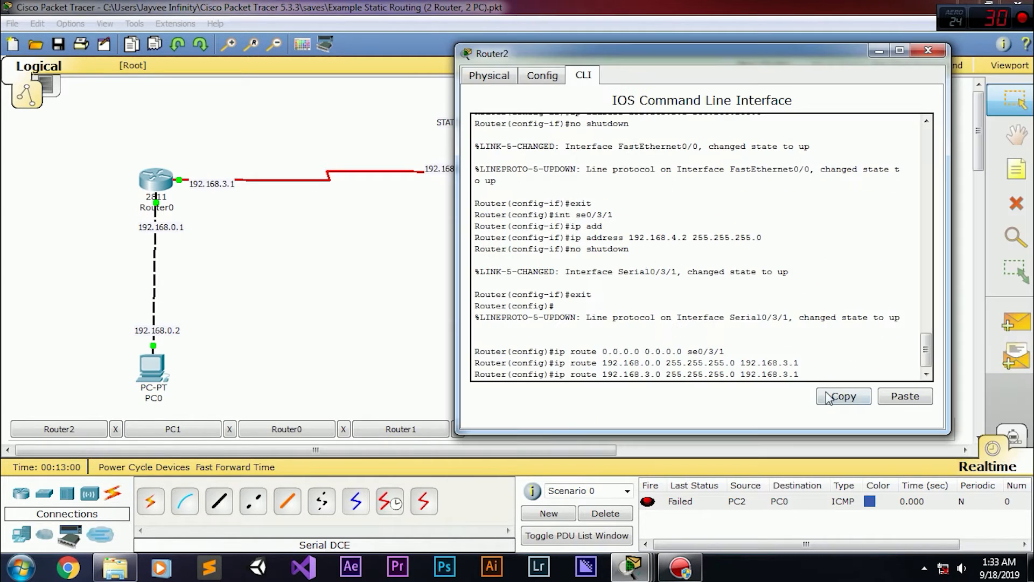
key("BackSpace")
key("BackSpace")
key("BackSpace")
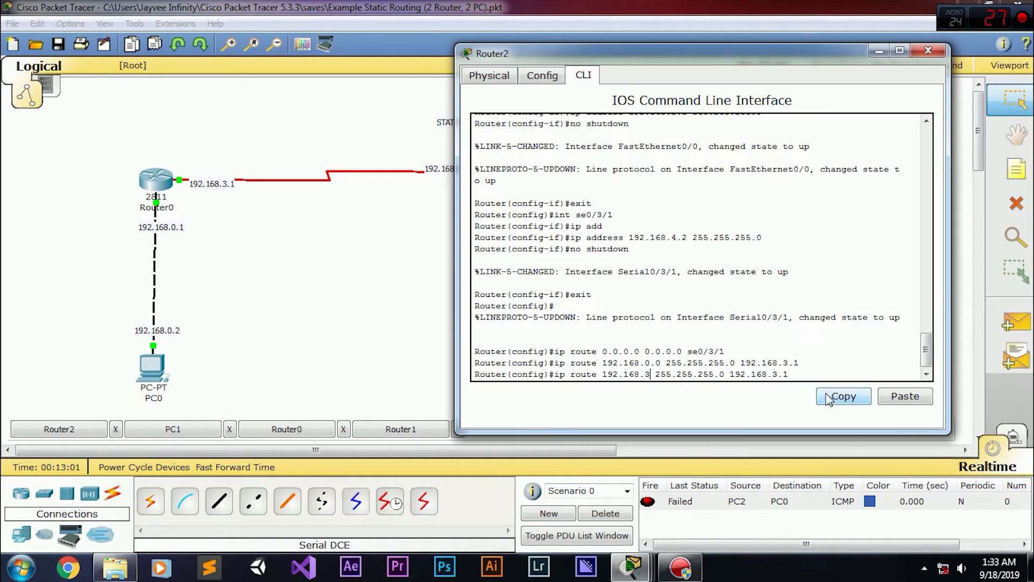
type("3.0")
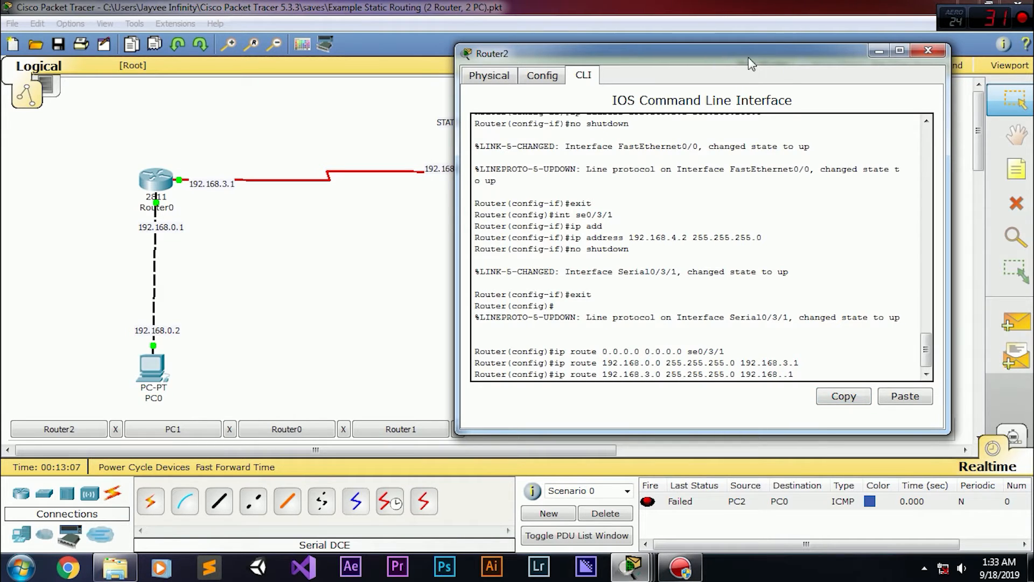
Step: Set the next hop of the recalled route to 192.168.4.1 and submit the command on Router2
left_click_drag(747, 65, 890, 81)
type("4")
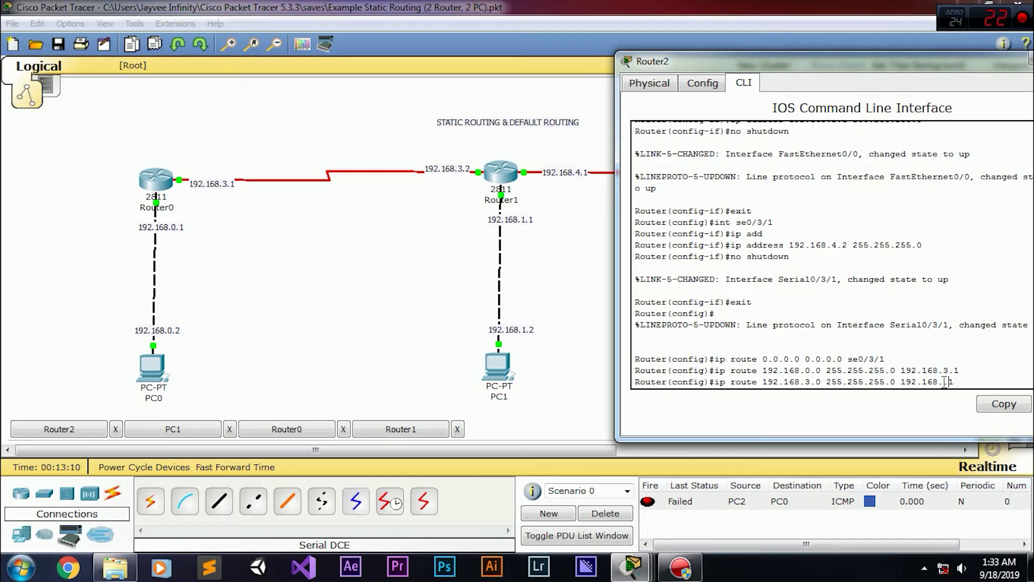
left_click_drag(952, 69, 802, 53)
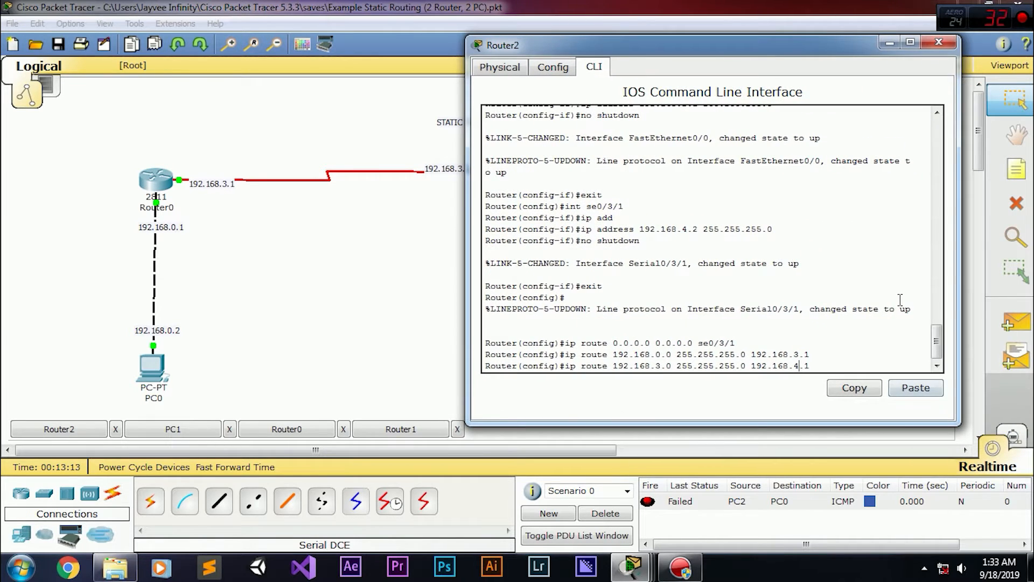
key("Return")
Step: Enter a static route on Router0 to network 192.168.4.0 with mask 255.255.255.0 and next hop 192.168.3.2
left_click(79, 106)
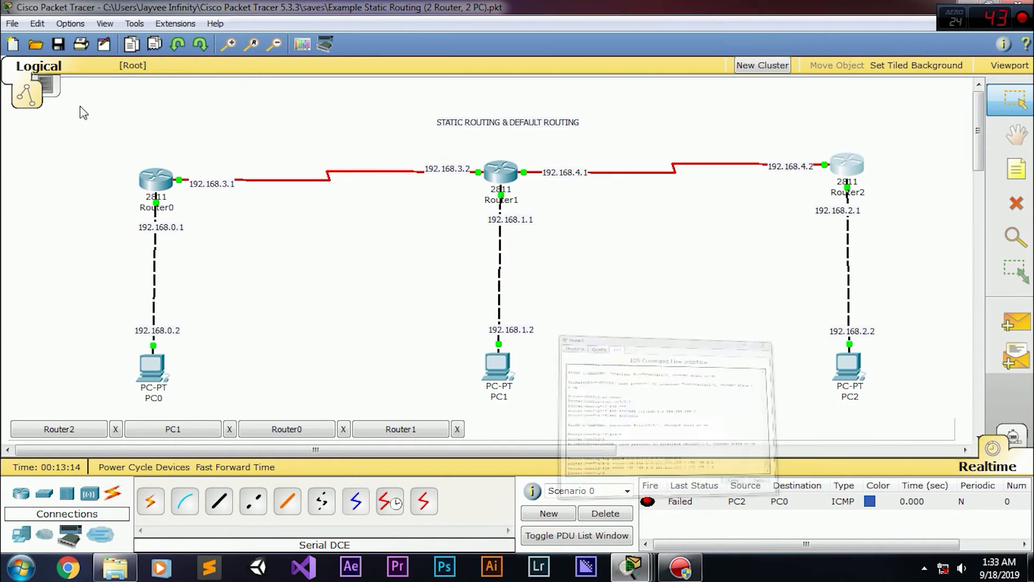
left_click(155, 180)
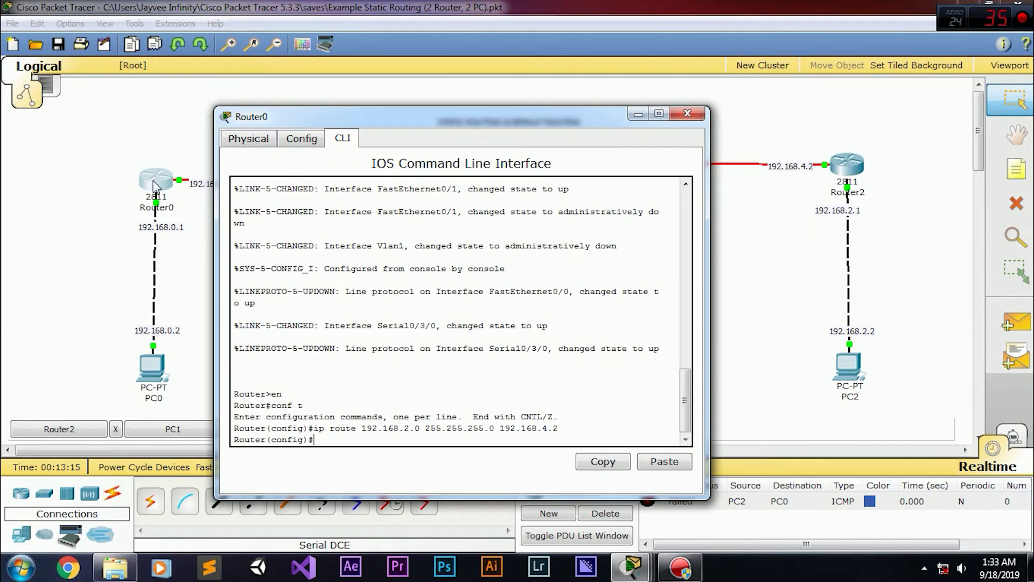
key("Up")
left_click(411, 440)
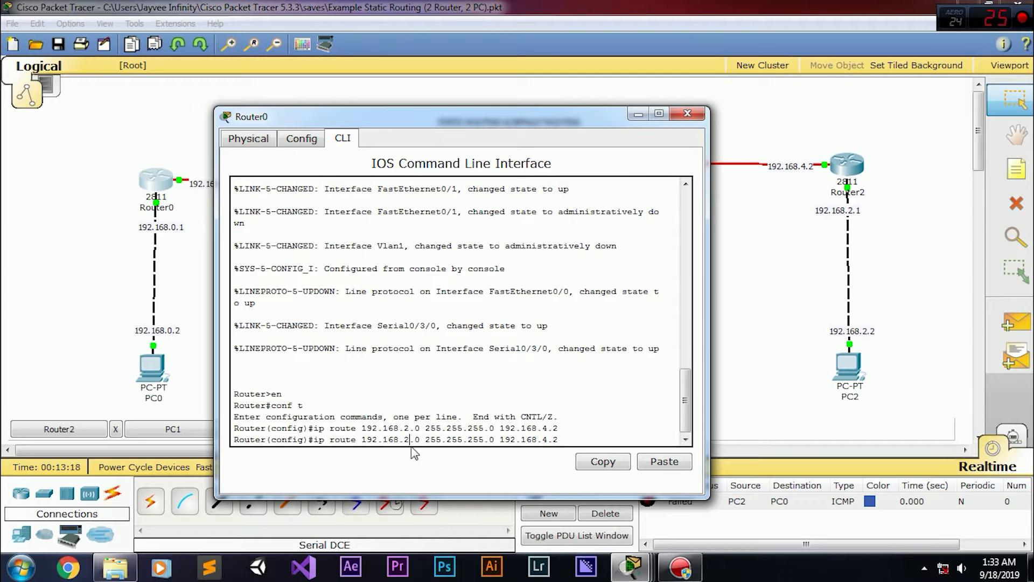
key("BackSpace")
type("4")
key("Right")
key("Right")
key("Right")
key("Right")
key("Right")
key("Right")
key("Right")
key("Right")
key("Right")
key("Right")
key("Right")
key("Right")
key("Right")
key("Right")
key("Right")
type(".1")
key("Return")
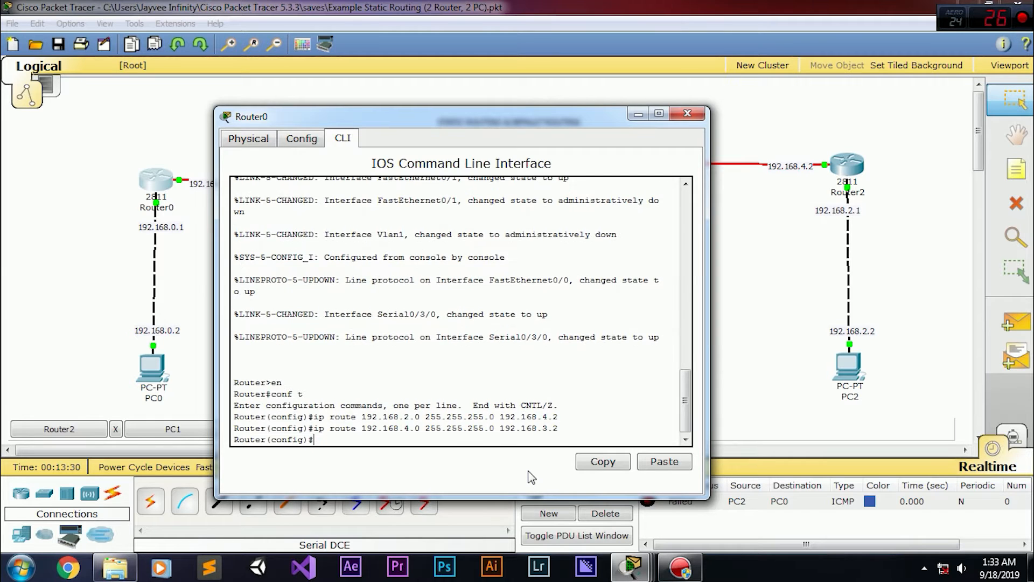
Step: Open PC0's command prompt and ping PC2 at 192.168.2.2
left_click(145, 380)
left_click(180, 69)
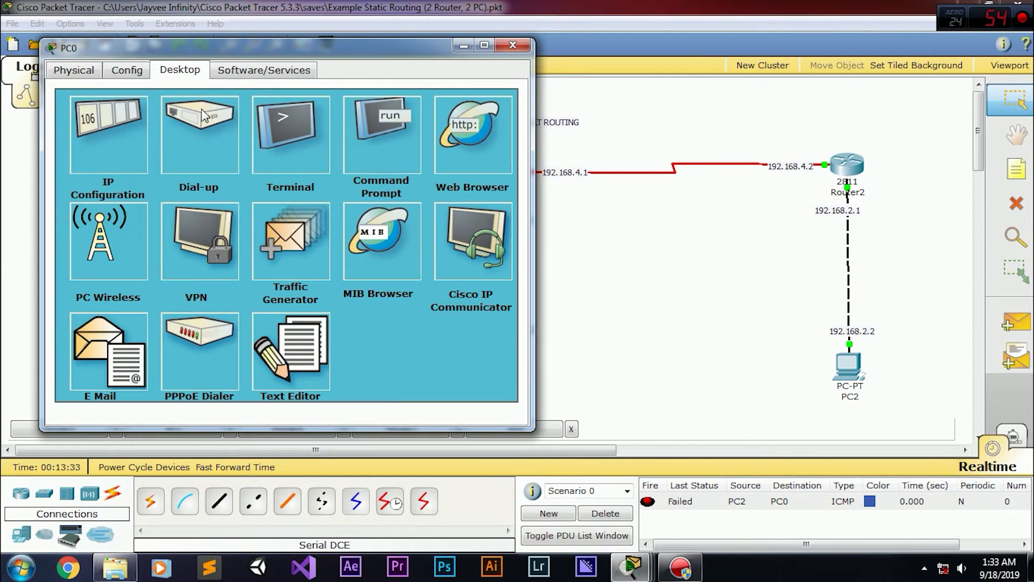
left_click(353, 135)
type("ping")
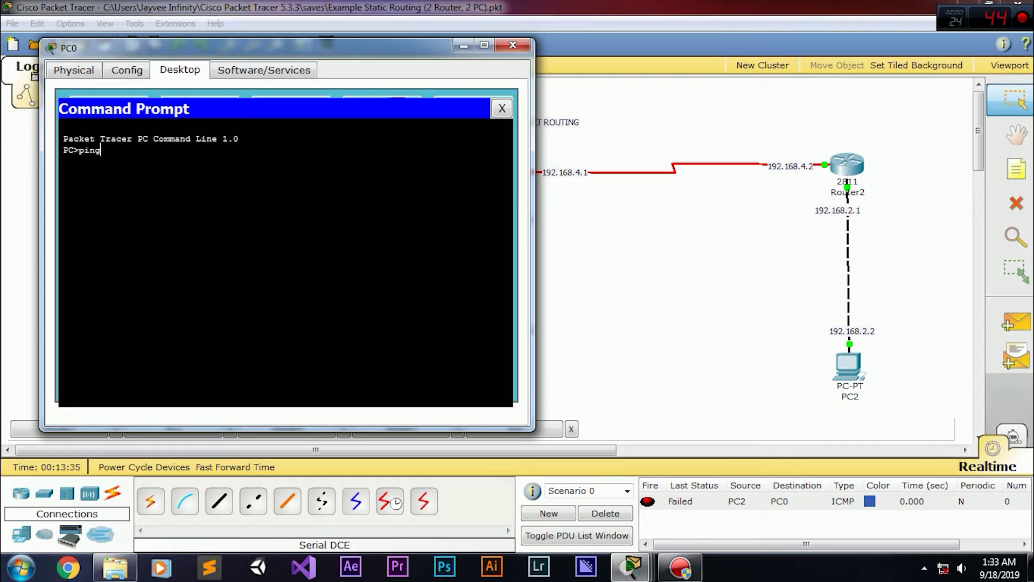
type(" 192.168.2.2")
key("Return")
left_click_drag(64, 195, 329, 208)
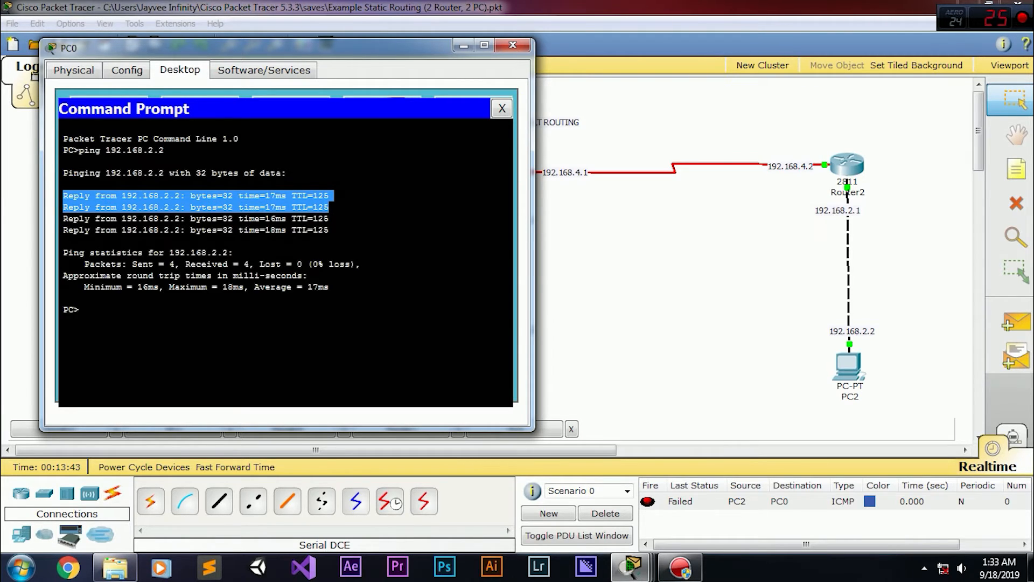
Step: Ping Router2's LAN interface 192.168.2.1 from PC0, stop it early, and prepare a ping to the 192.168.4.0 network
key("Up")
type("1")
key("Return")
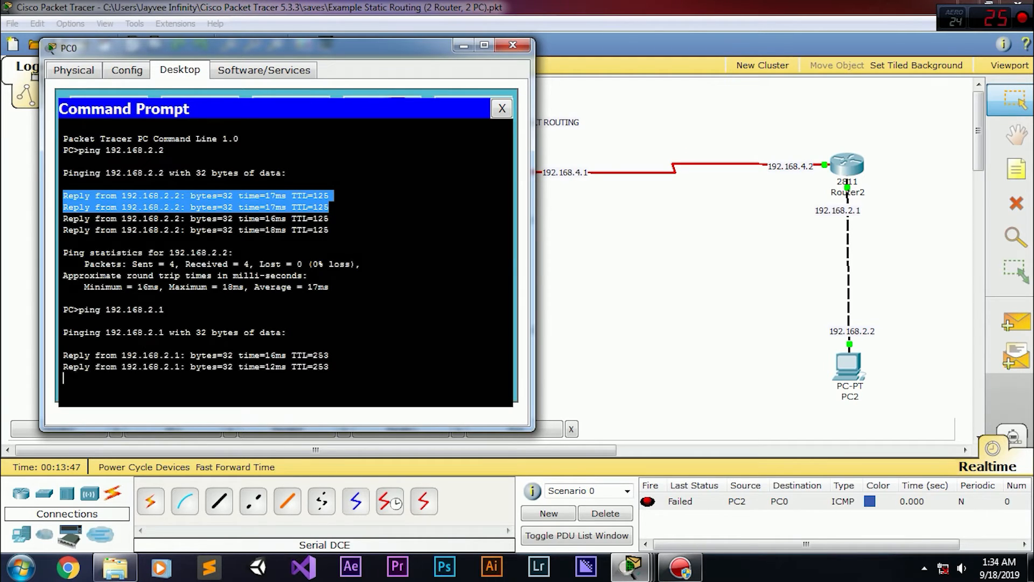
key("ctrl+c")
key("Up")
key("BackSpace")
key("BackSpace")
type("4./")
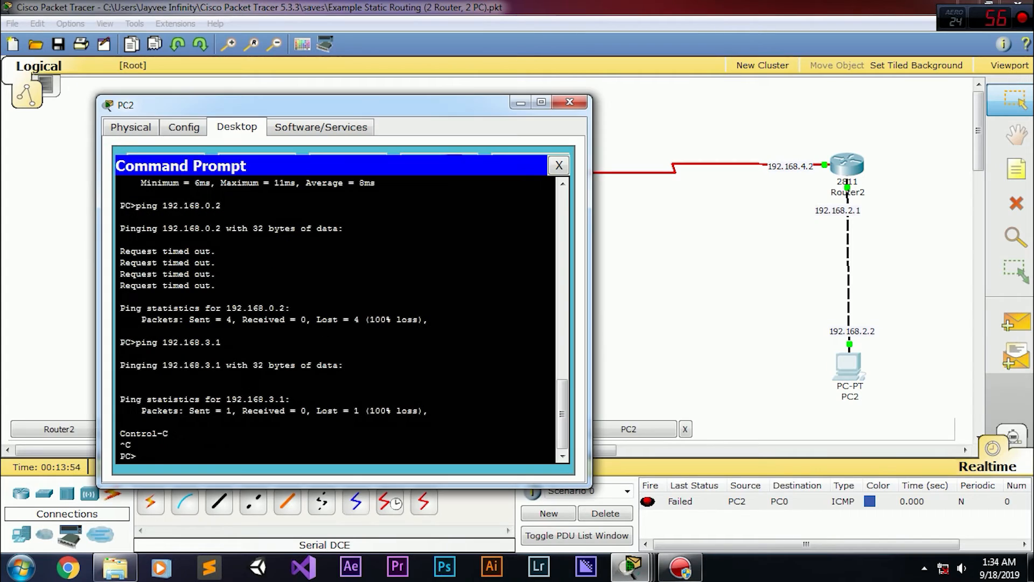
Step: Ping PC0 at 192.168.0.2 from PC2's command prompt and stop the ping early
key("Up")
key("BackSpace")
key("BackSpace")
key("BackSpace")
type("4")
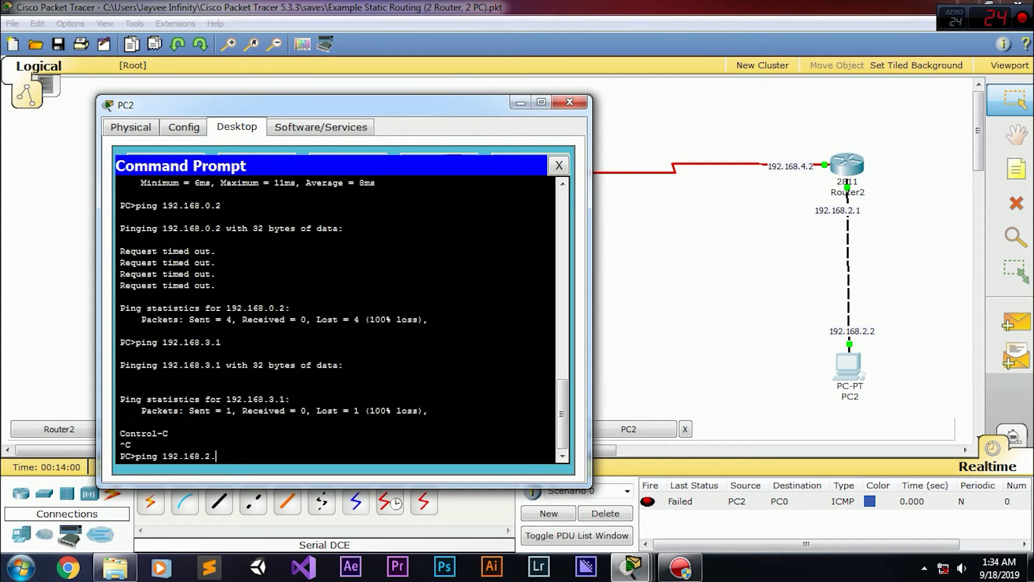
type(";.2")
type(".2")
key("Return")
key("ctrl+c")
Step: Ping both Router0 interfaces, 192.168.0.1 and 192.168.3.1, from PC2, stopping each ping early
key("Up")
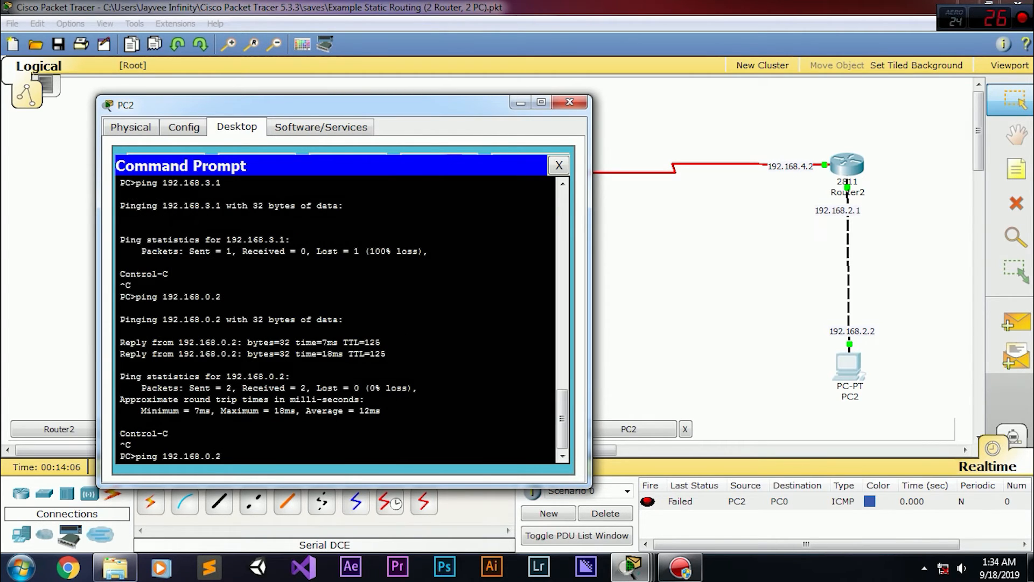
type("1")
key("Return")
key("ctrl+c")
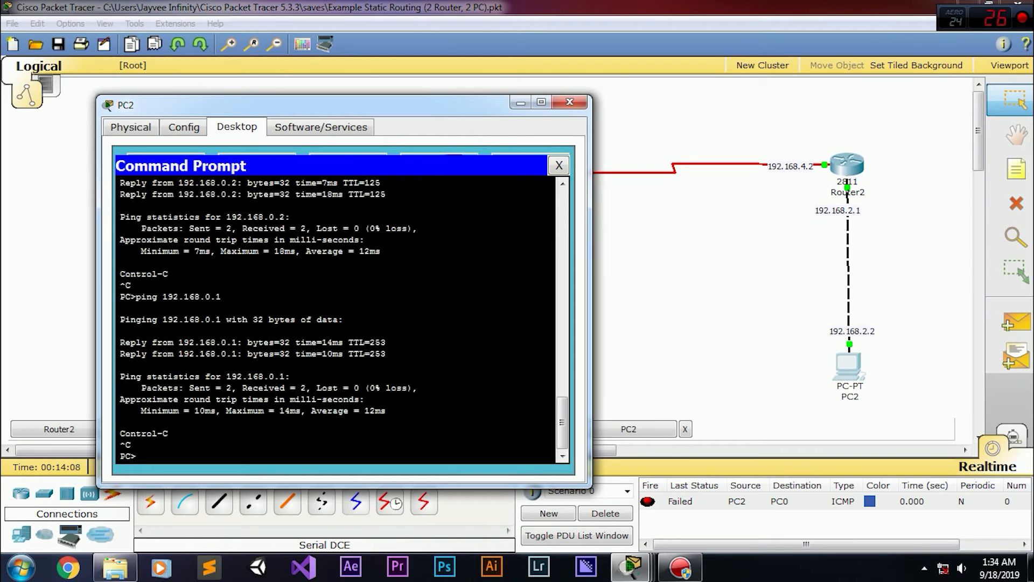
key("Up")
type("3.1")
key("Return")
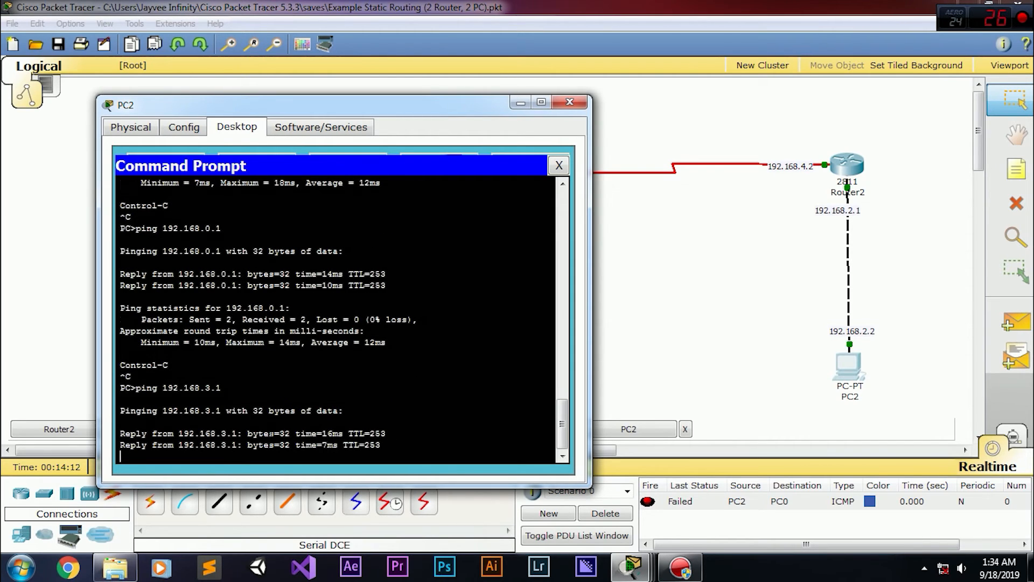
key("ctrl+c")
Step: Close PC2's window, review the default route command in Router1's command line, and close Router1
left_click(559, 165)
left_click(569, 102)
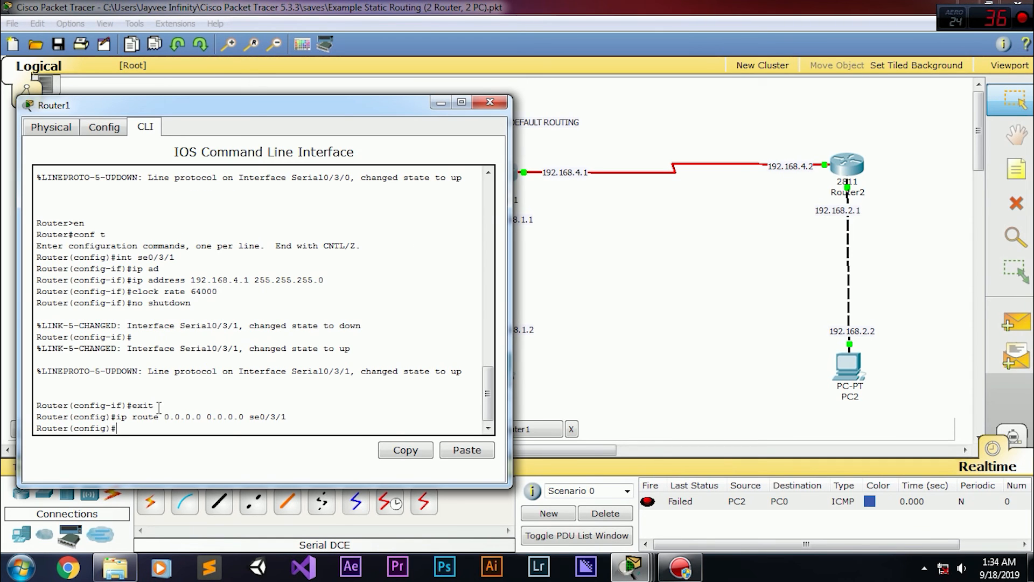
left_click_drag(149, 417, 288, 419)
left_click(490, 101)
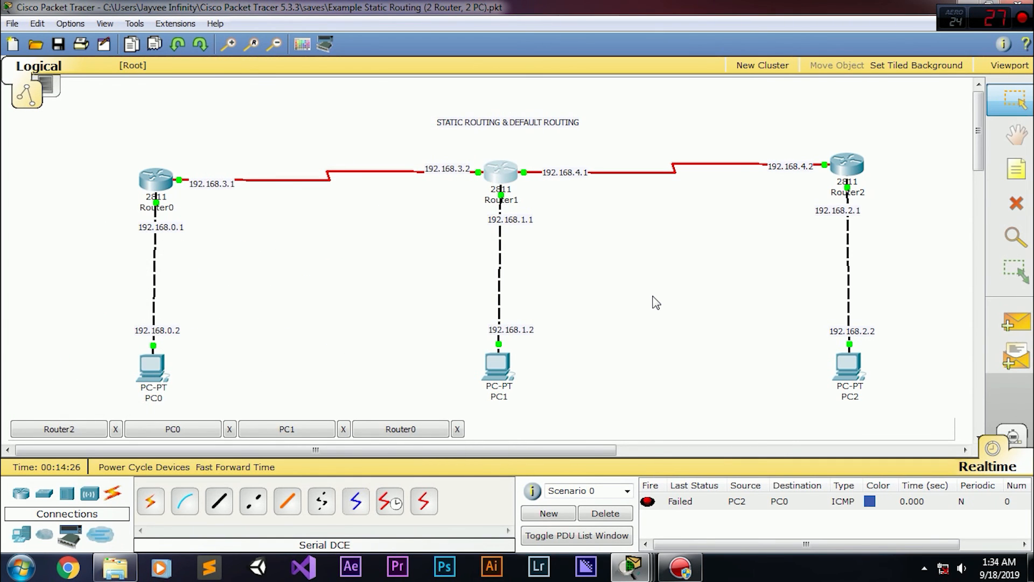